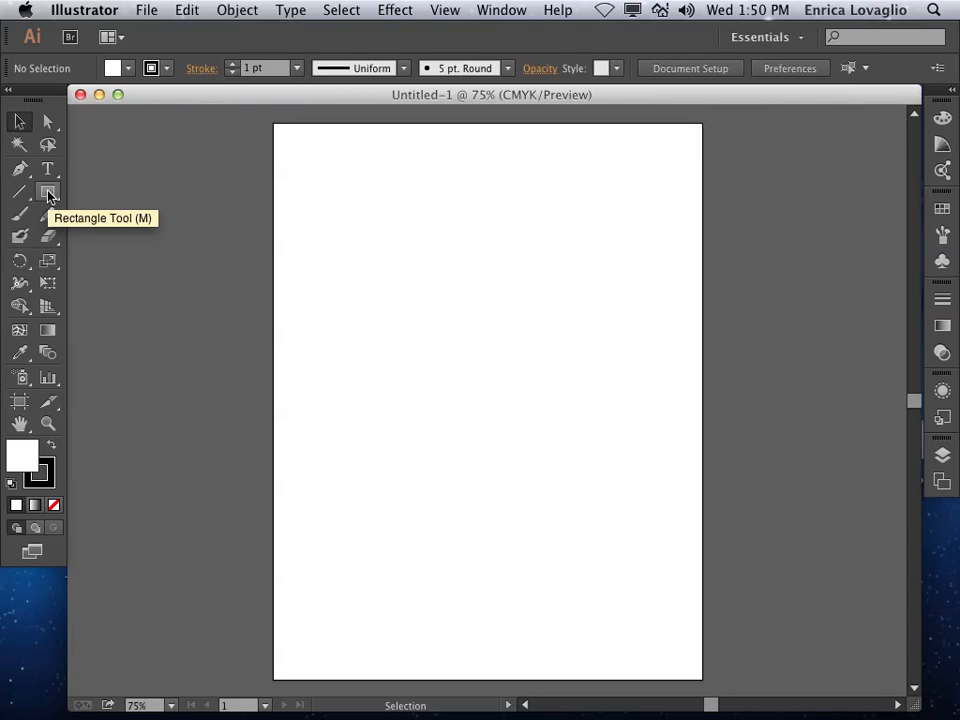
# Draw a landscape rectangle near the upper left of the artboard and fill it with red CE1919.
pyautogui.moveTo(48, 195); pyautogui.dragTo(190, 197)
pyautogui.moveTo(329, 172); pyautogui.dragTo(470, 279)
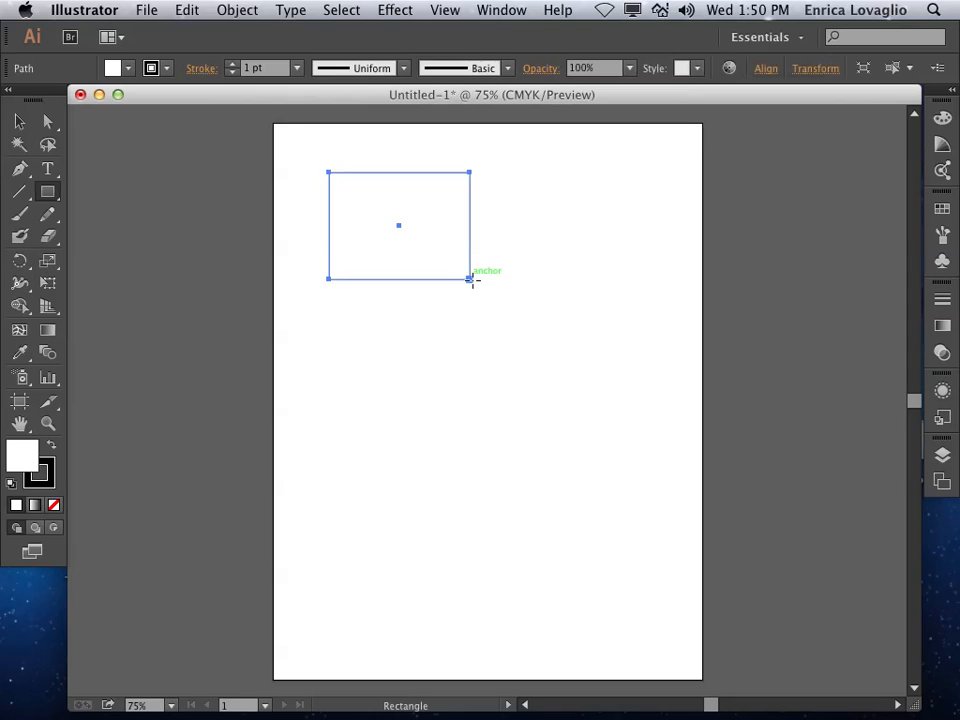
pyautogui.doubleClick(24, 458)
pyautogui.click(440, 287)
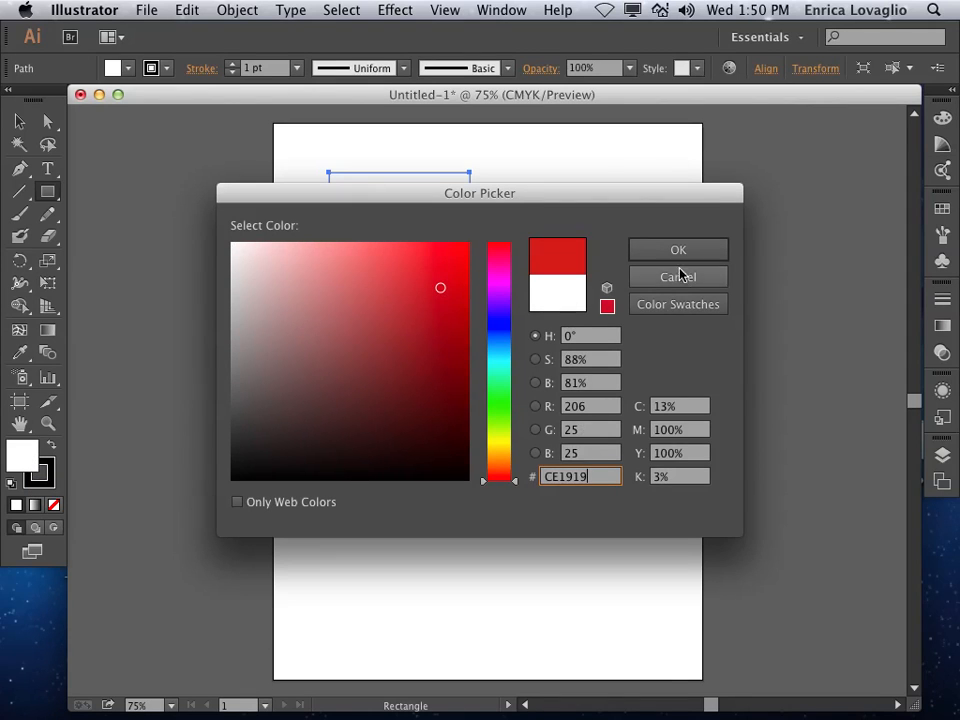
pyautogui.click(676, 252)
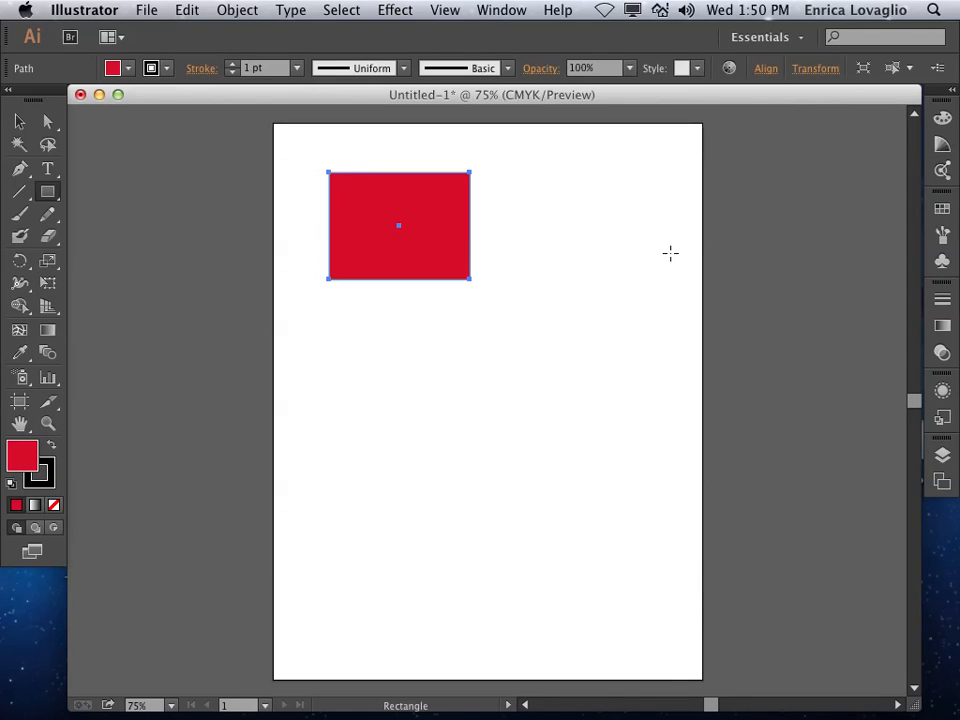
# Set the red rectangle's black stroke weight to 10 pt.
pyautogui.click(45, 479)
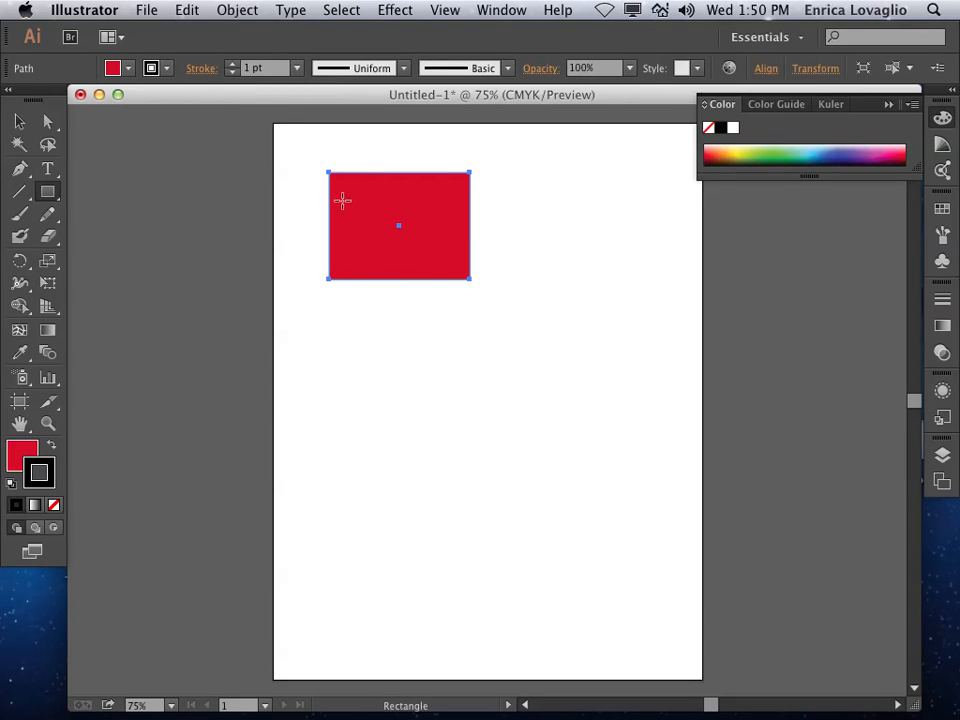
pyautogui.click(942, 301)
pyautogui.click(750, 306)
pyautogui.click(750, 306)
pyautogui.click(750, 306)
pyautogui.click(750, 306)
pyautogui.click(750, 306)
pyautogui.click(750, 306)
pyautogui.click(750, 306)
pyautogui.click(750, 306)
pyautogui.click(750, 306)
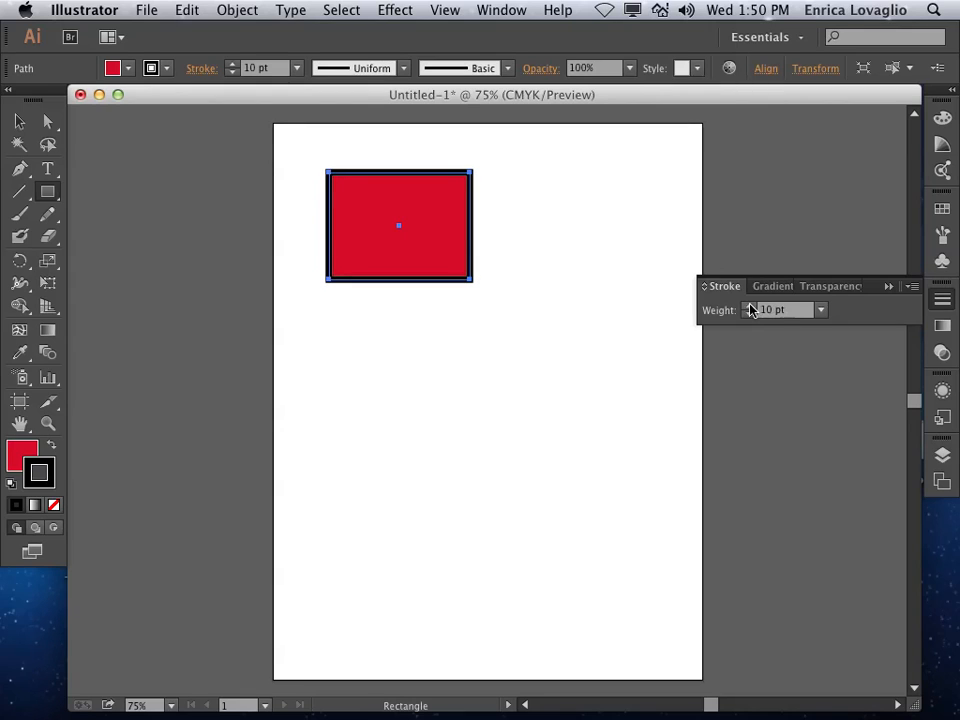
pyautogui.click(888, 287)
# Draw a wide ellipse to the right of the rectangle and change its fill to blue.
pyautogui.moveTo(48, 192); pyautogui.dragTo(124, 240)
pyautogui.moveTo(501, 194); pyautogui.dragTo(671, 289)
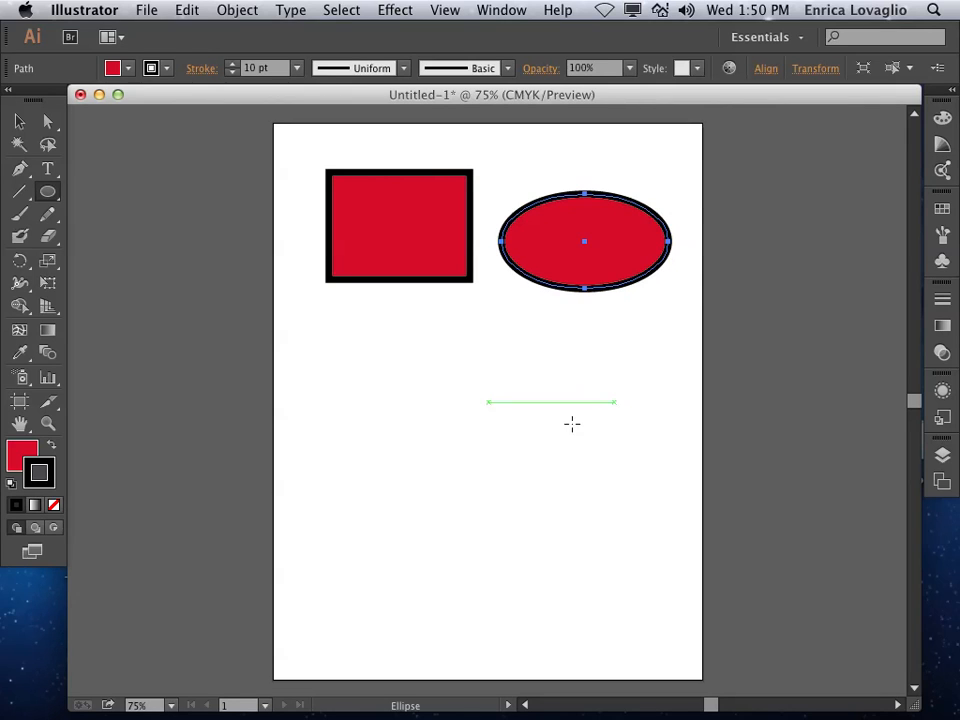
pyautogui.doubleClick(14, 456)
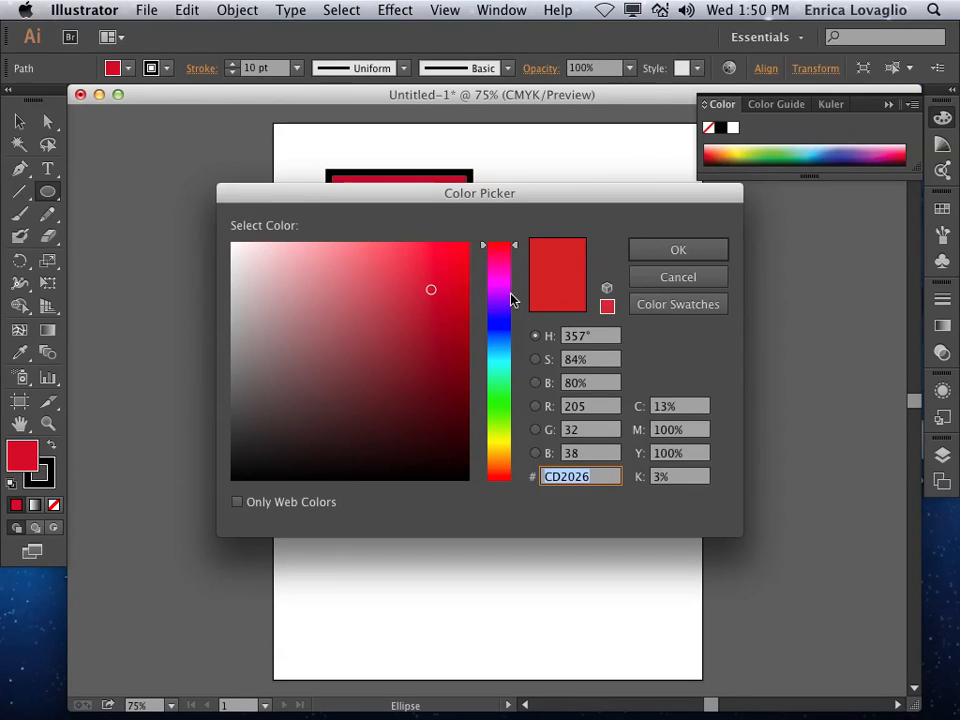
pyautogui.click(506, 326)
pyautogui.click(639, 281)
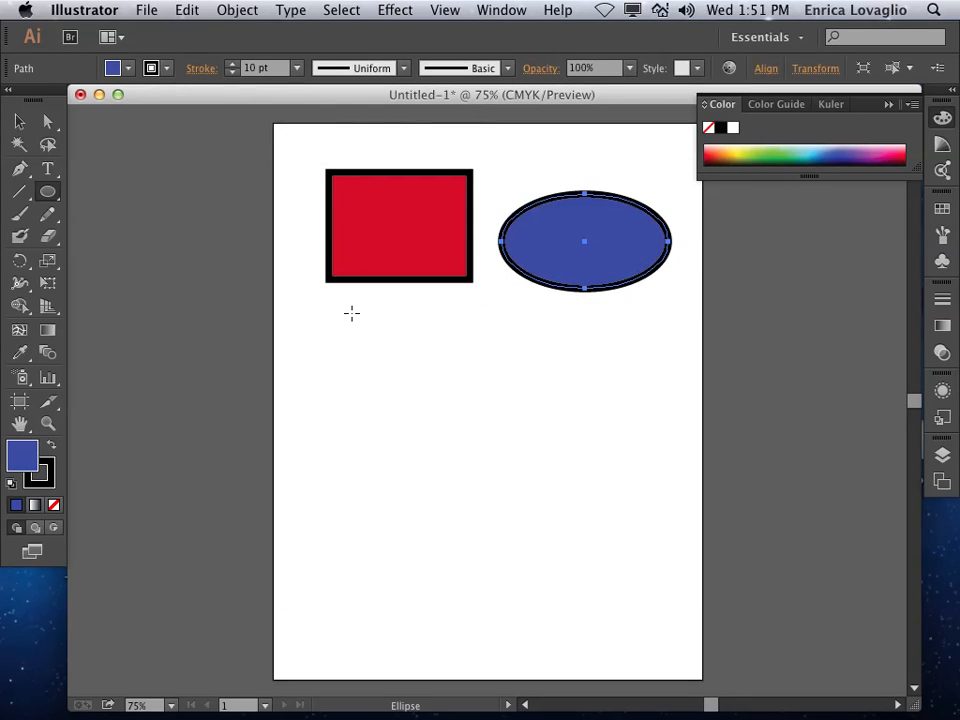
# Remove the stroke from the blue ellipse and the fill from the red rectangle, leaving nothing selected.
pyautogui.click(53, 468)
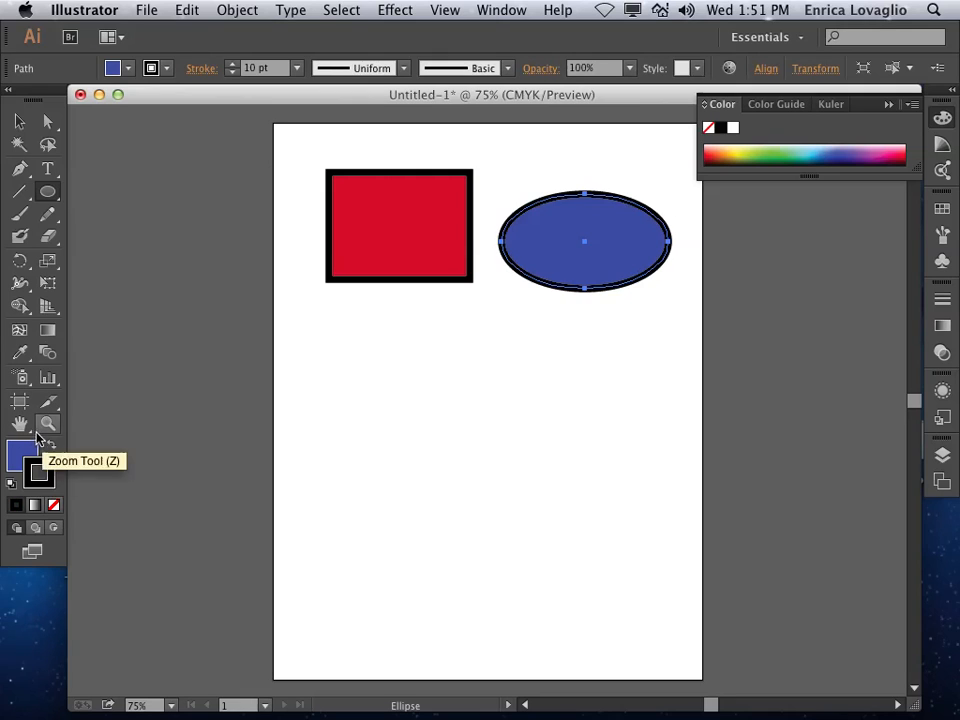
pyautogui.click(53, 505)
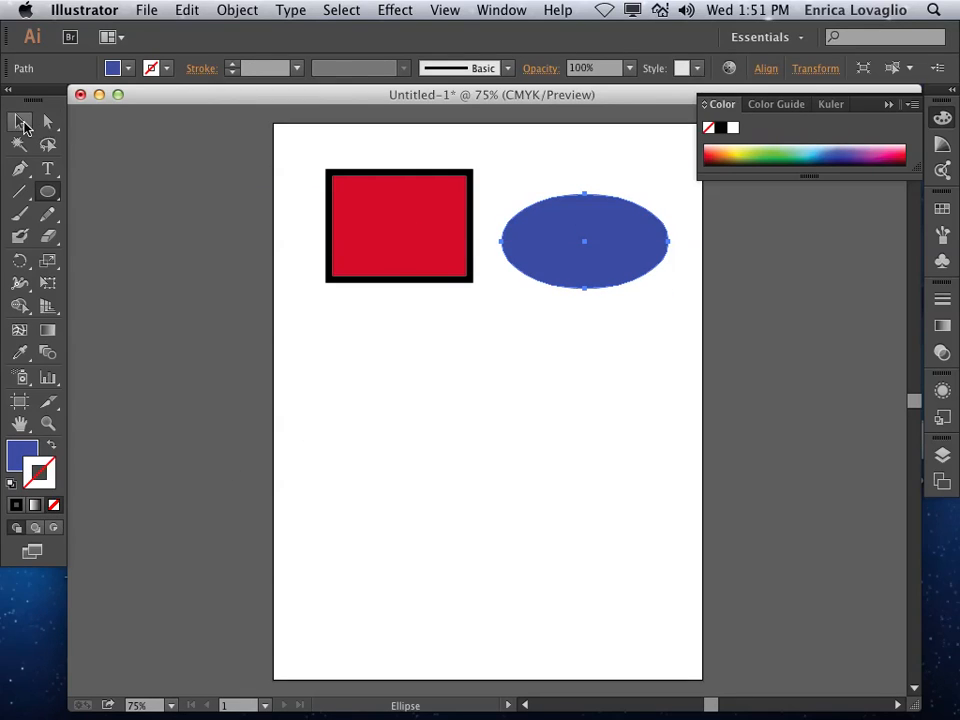
pyautogui.click(22, 122)
pyautogui.click(364, 227)
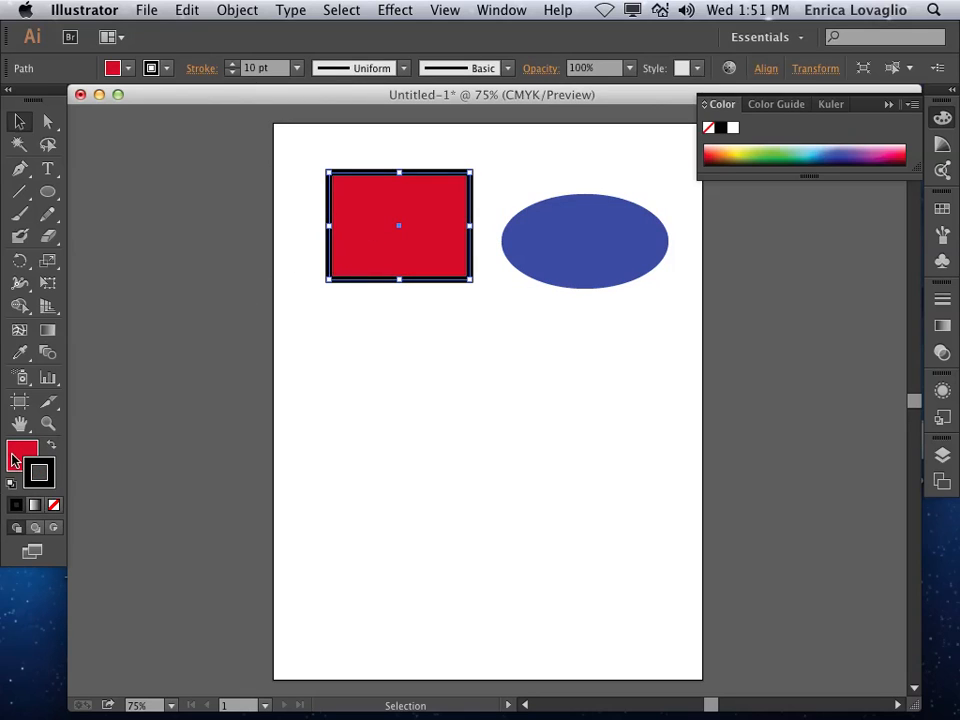
pyautogui.click(54, 505)
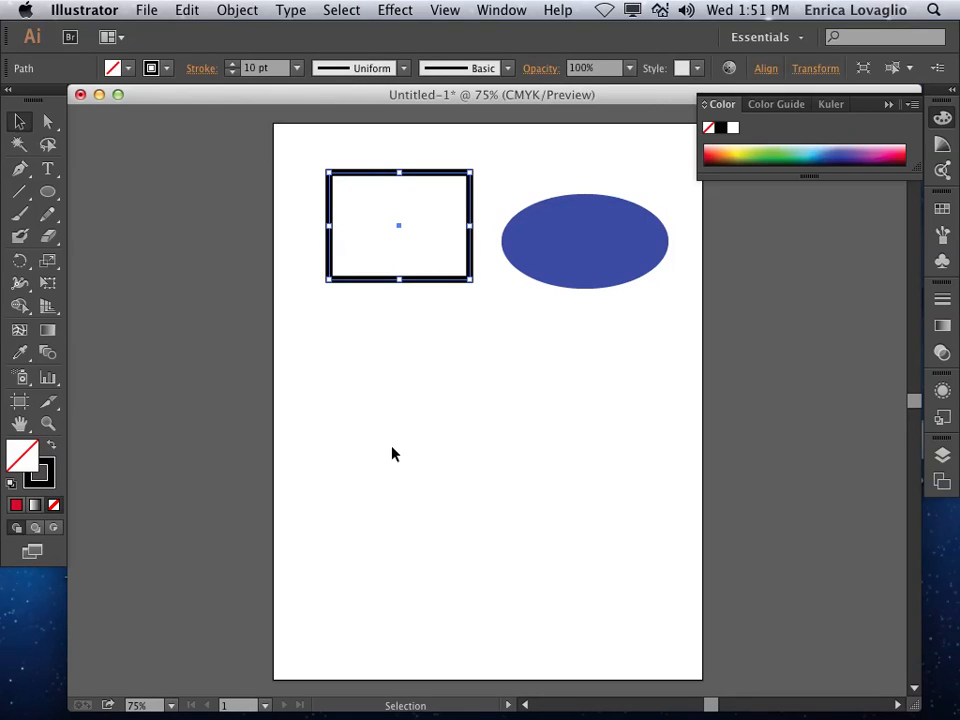
pyautogui.click(350, 388)
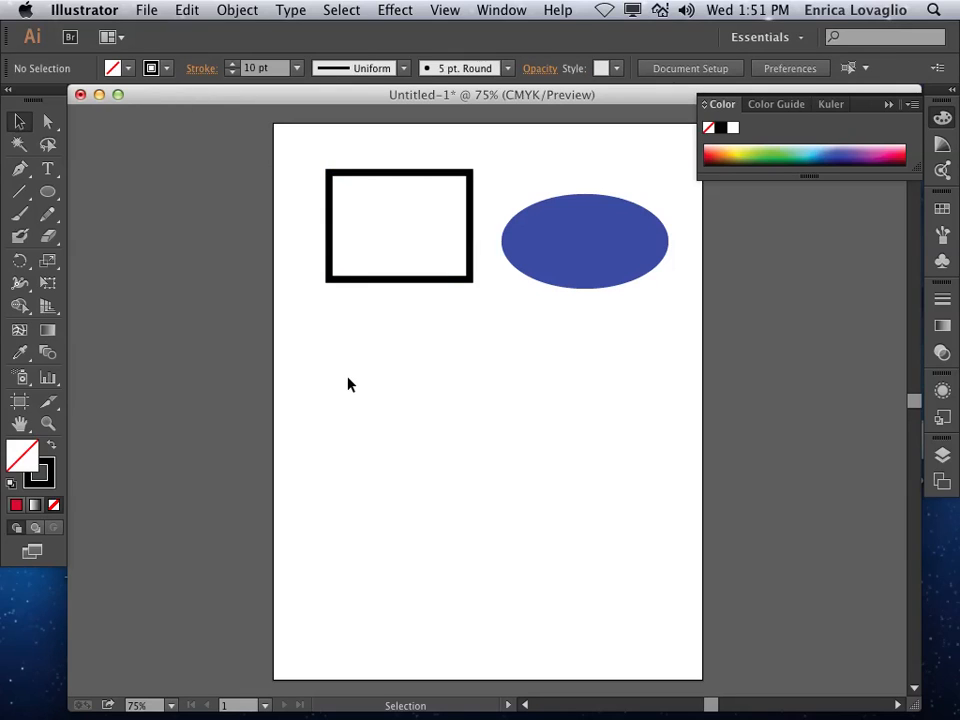
# Move the blue ellipse down to below the rectangle's right side, enlarge it slightly, and deselect it.
pyautogui.click(48, 193)
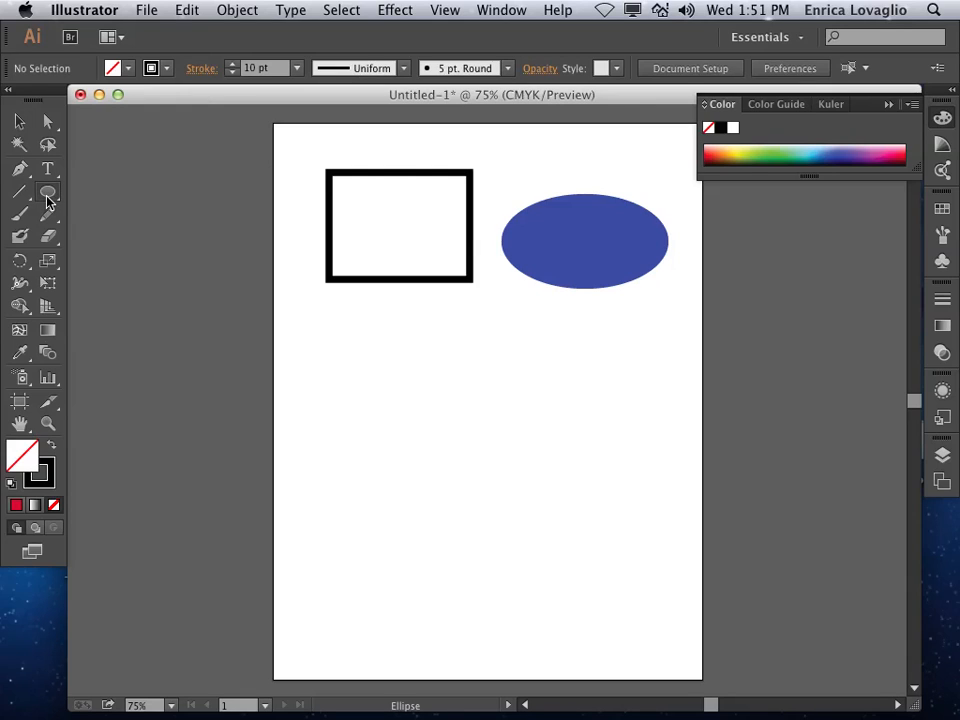
pyautogui.press('v')
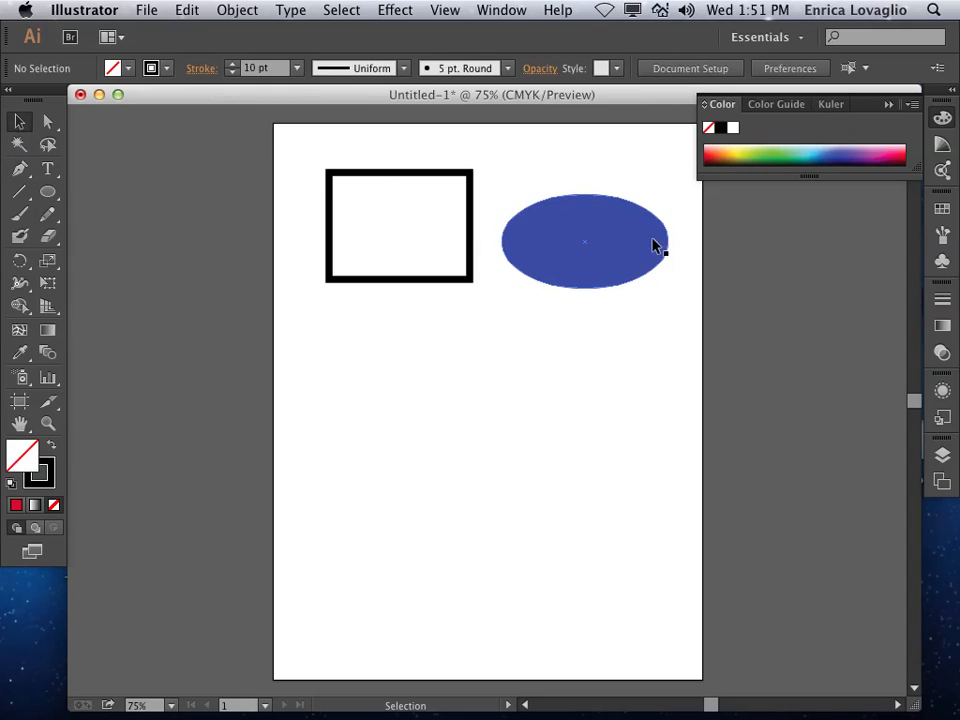
pyautogui.moveTo(621, 238); pyautogui.dragTo(566, 418)
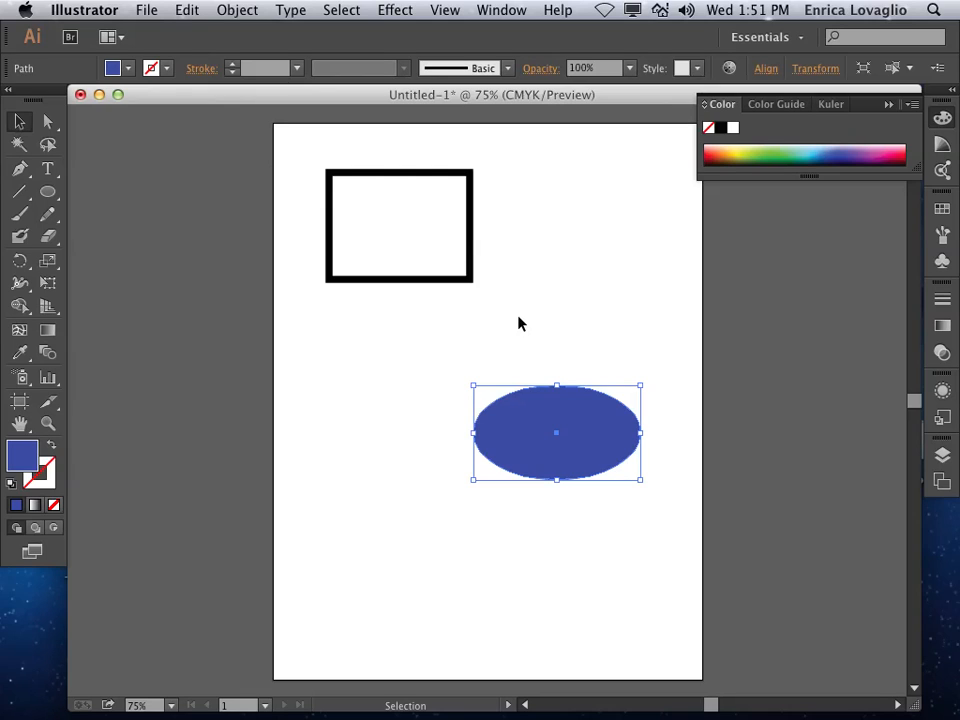
pyautogui.moveTo(641, 481); pyautogui.dragTo(663, 515)
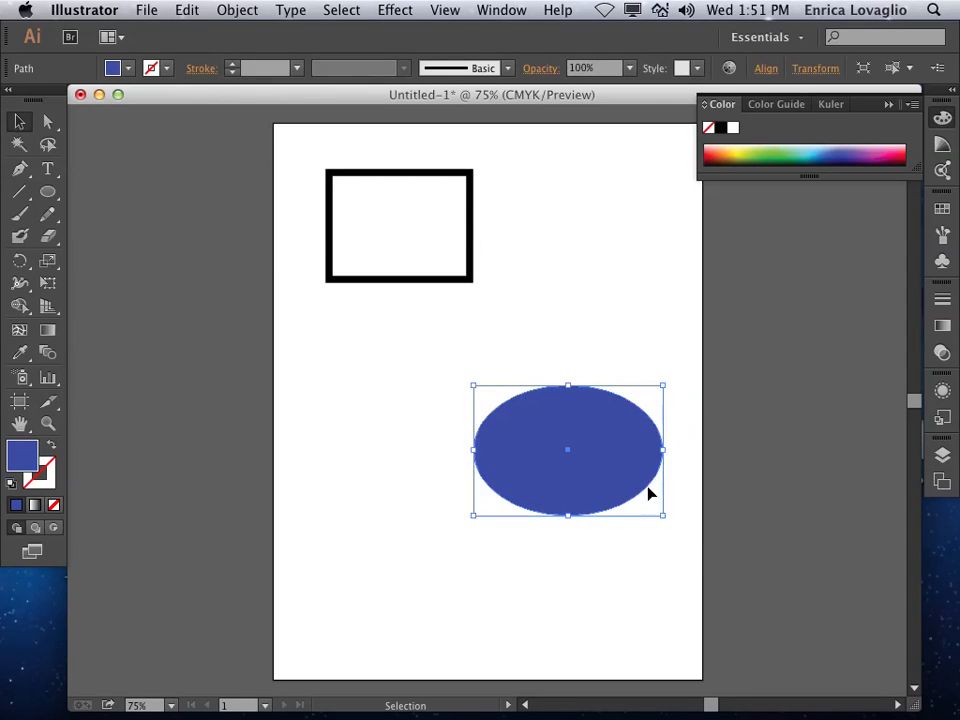
pyautogui.click(664, 390)
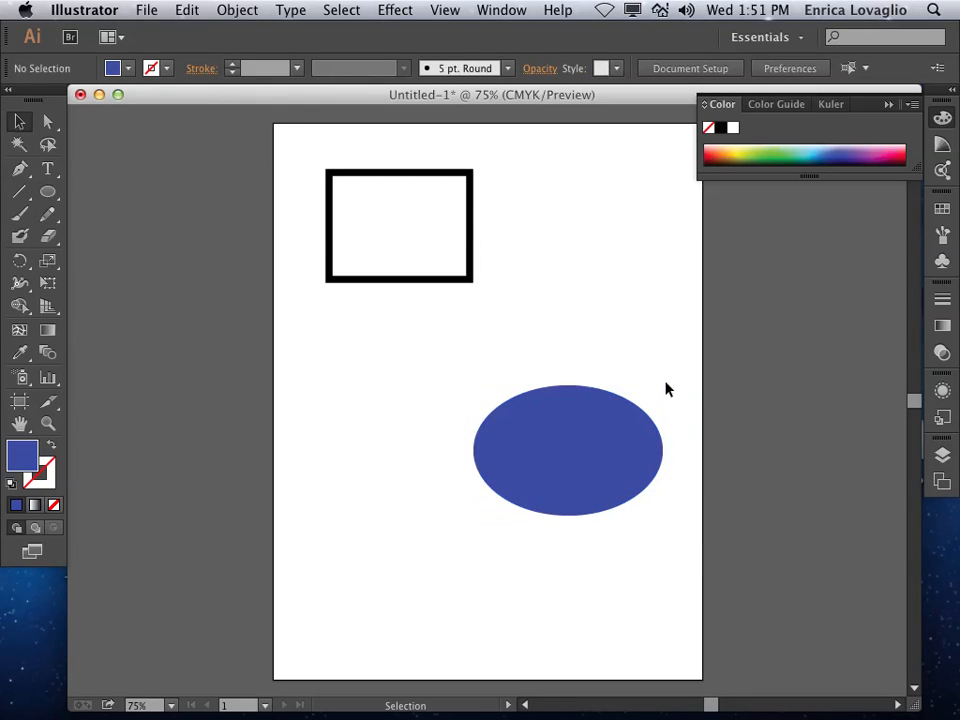
# Try rotating the blue ellipse clockwise about its centre, and undo the rotation.
pyautogui.click(618, 437)
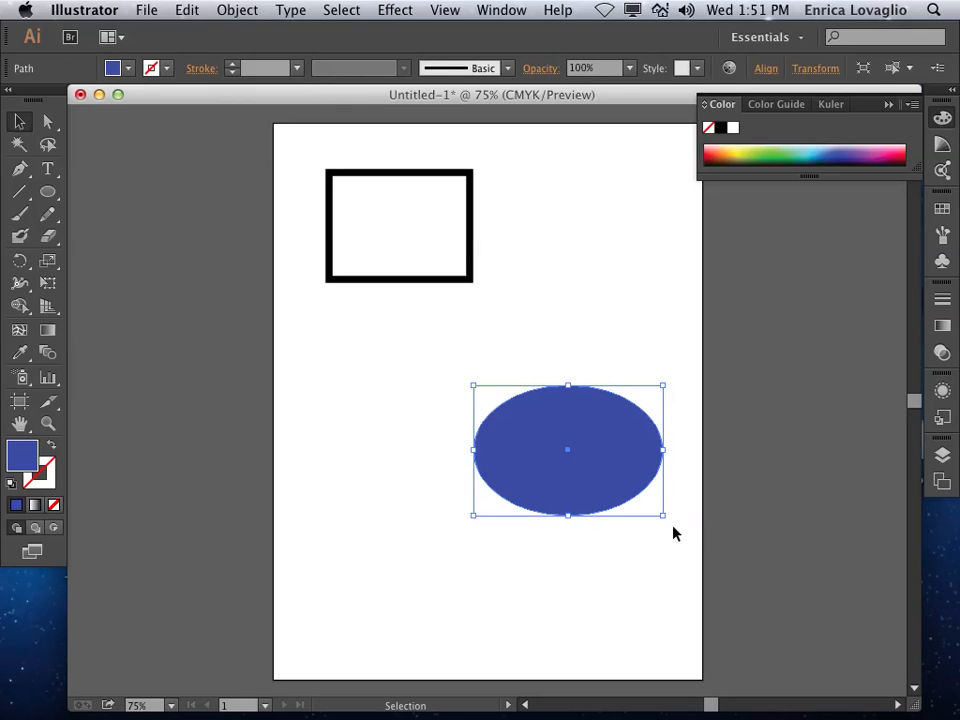
pyautogui.moveTo(666, 521); pyautogui.dragTo(590, 549)
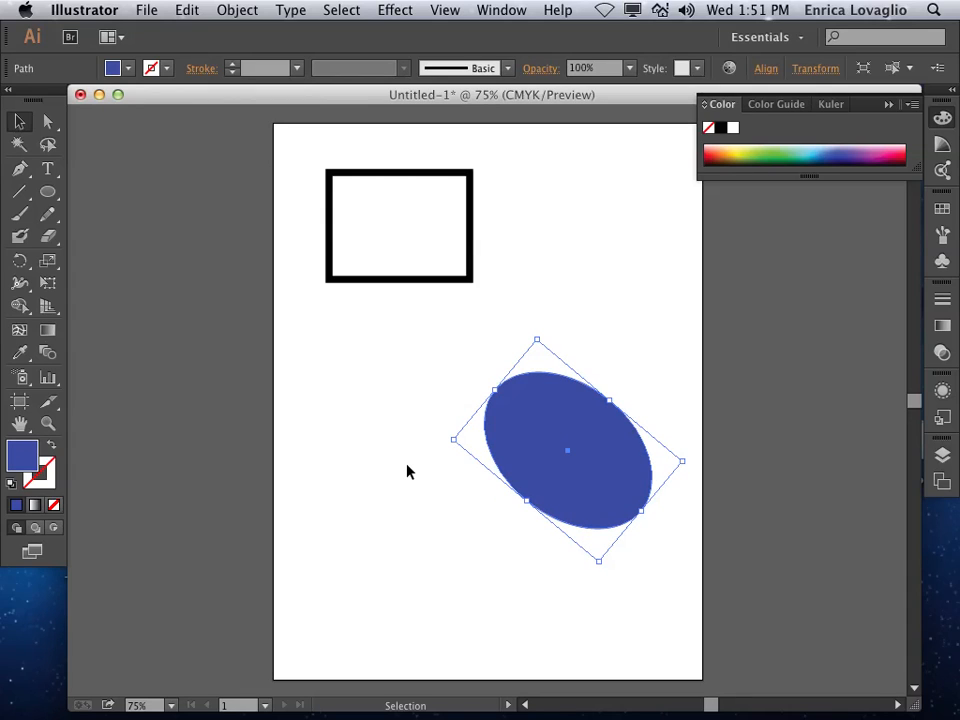
pyautogui.press('super+z')
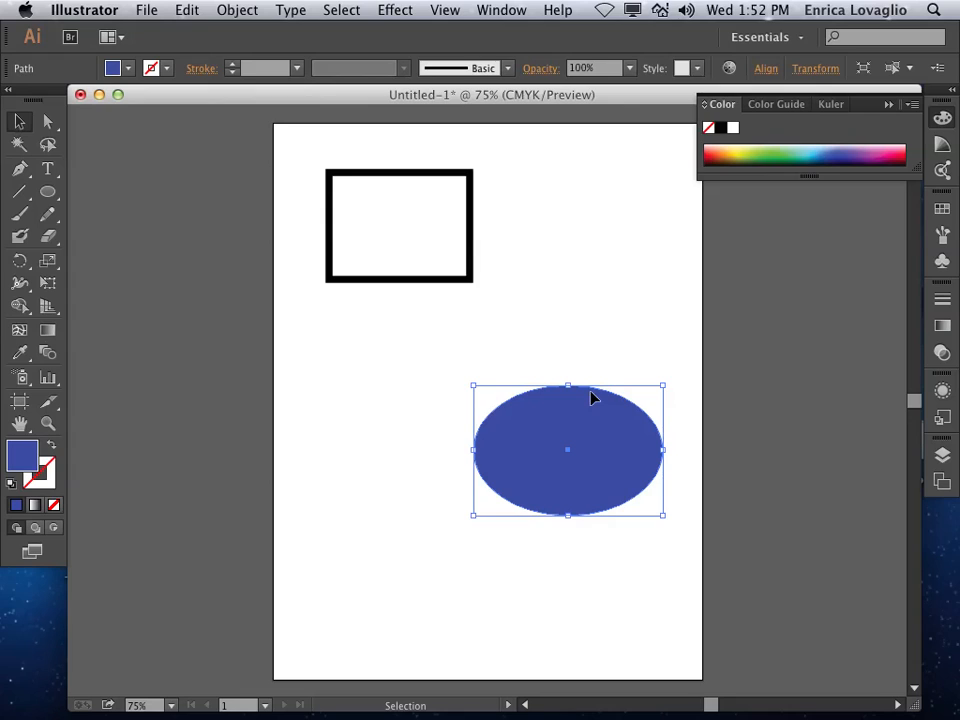
# Move only the blue ellipse's top anchor point straight up with the Direct Selection tool, making an egg shape.
pyautogui.click(49, 128)
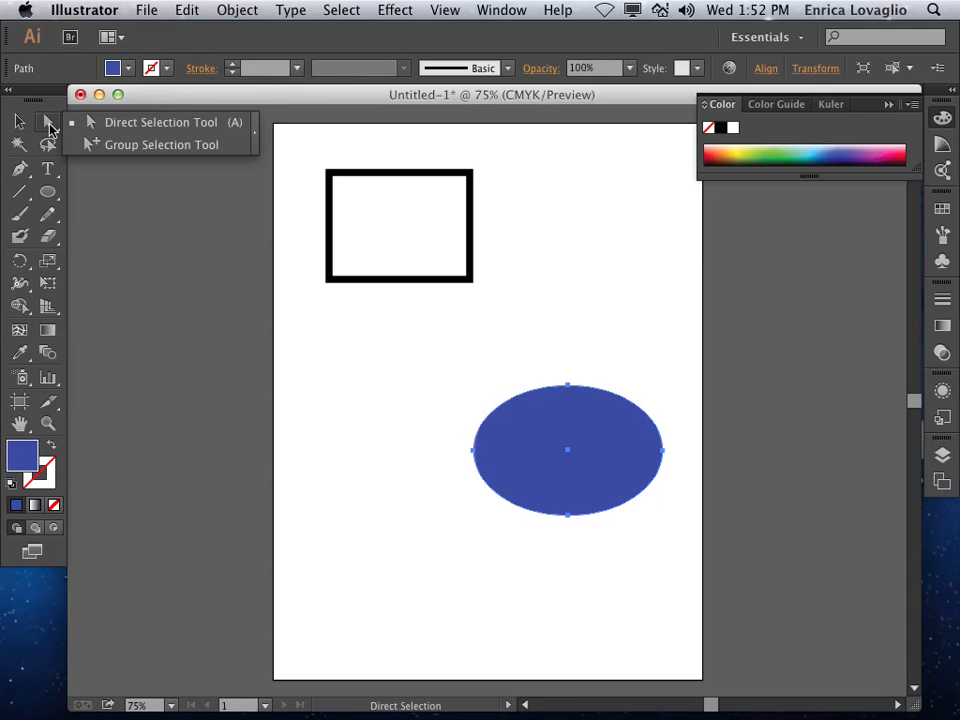
pyautogui.click(121, 126)
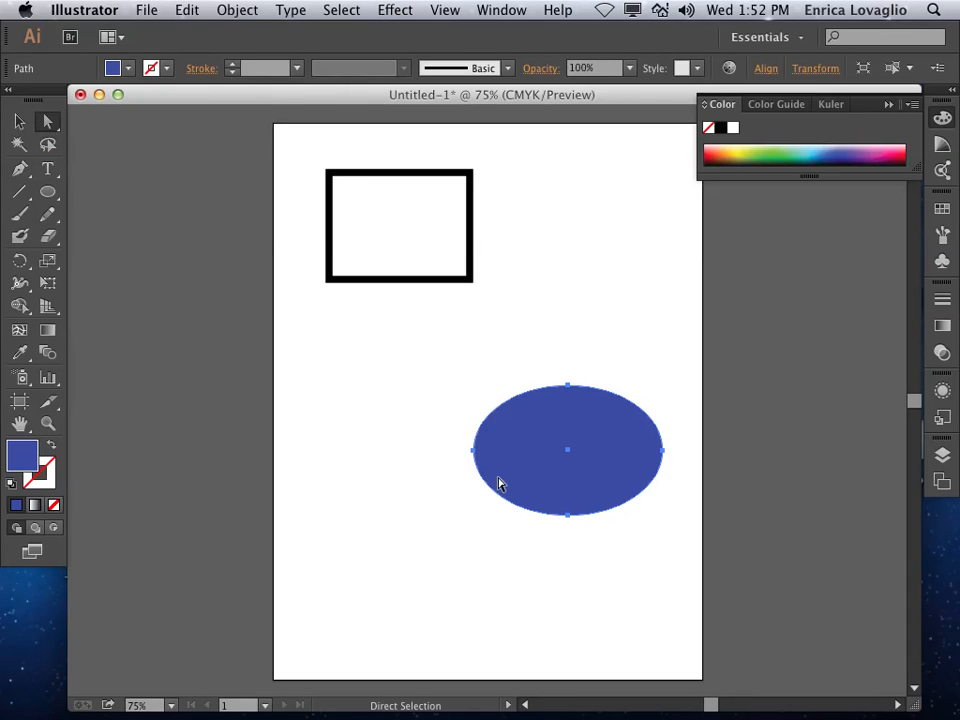
pyautogui.click(568, 379)
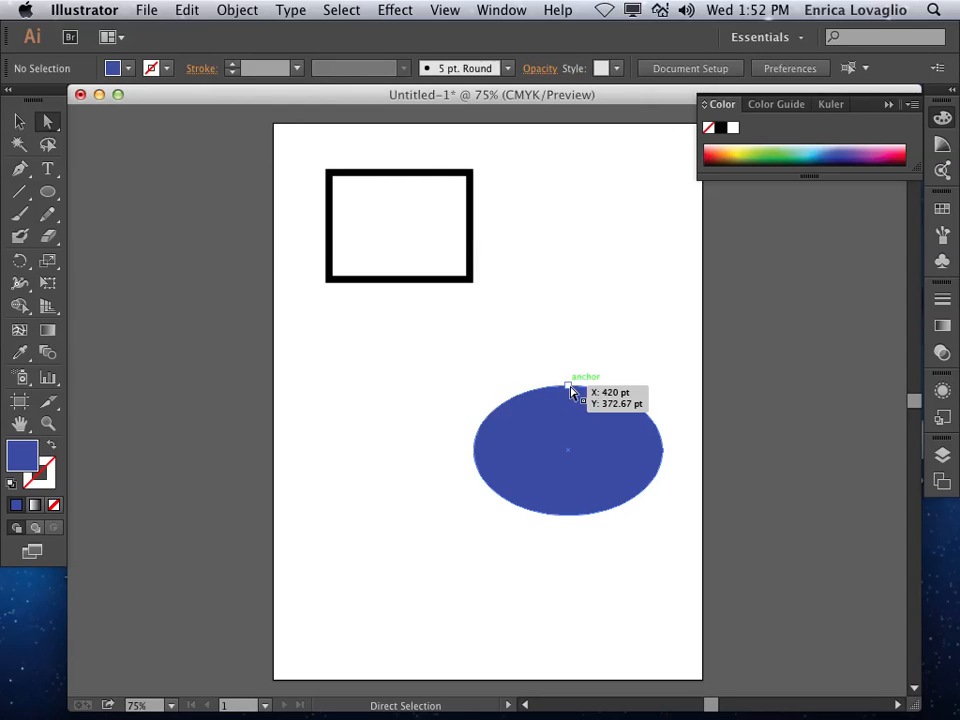
pyautogui.click(570, 389)
pyautogui.moveTo(571, 392); pyautogui.dragTo(568, 340)
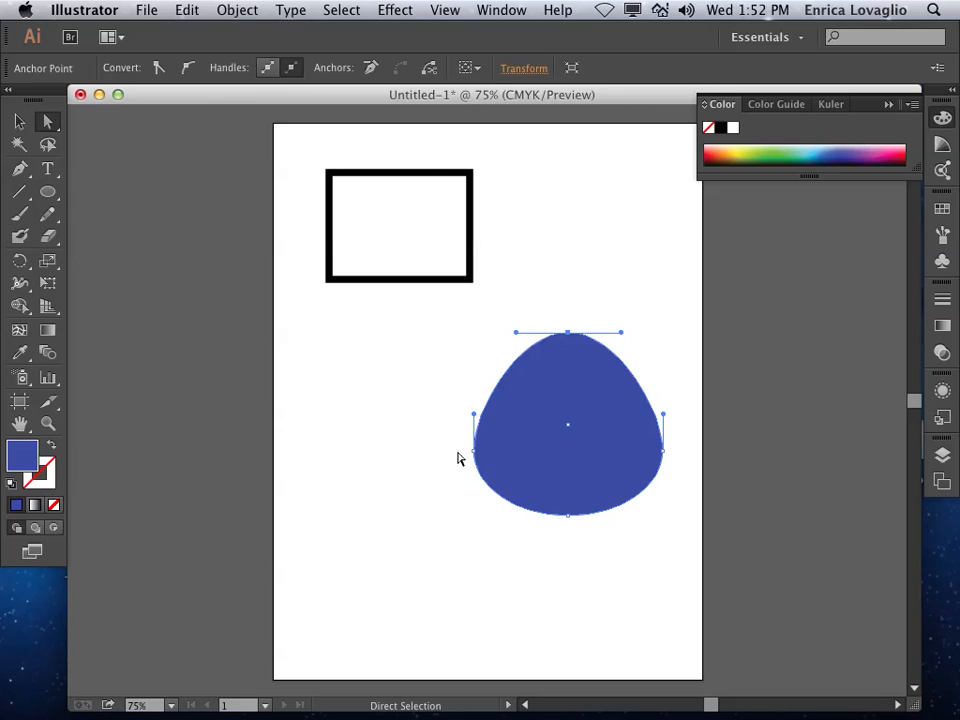
# Pull the blue shape's left anchor outward and reshape the curves around its left and bottom anchors into a pointed, wavy form.
pyautogui.moveTo(475, 458); pyautogui.dragTo(405, 437)
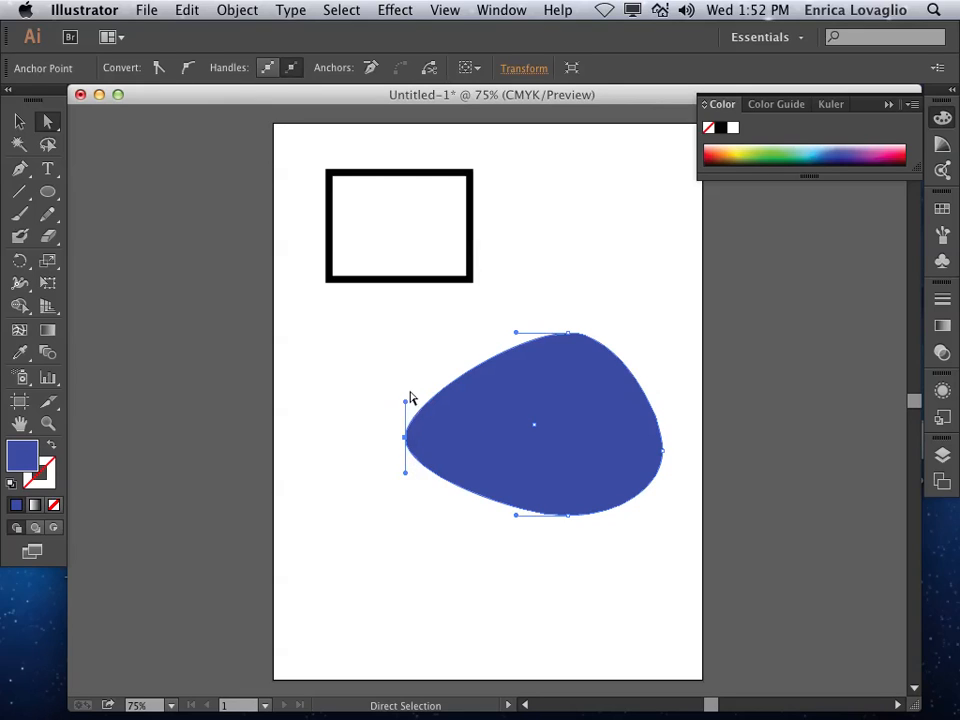
pyautogui.moveTo(405, 408); pyautogui.dragTo(470, 449)
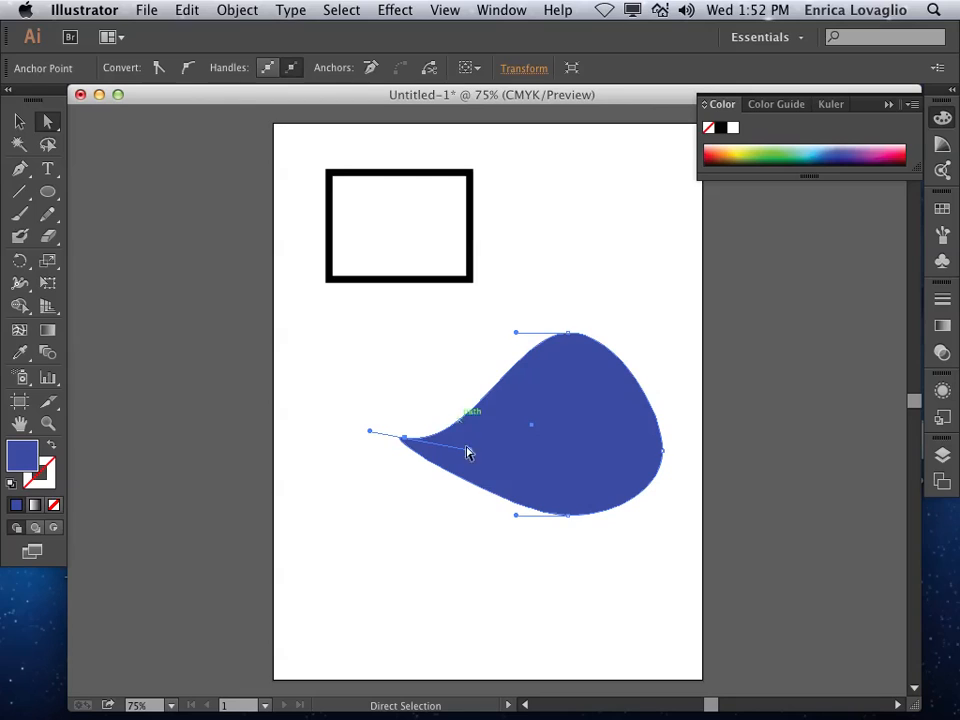
pyautogui.moveTo(566, 517); pyautogui.dragTo(568, 429)
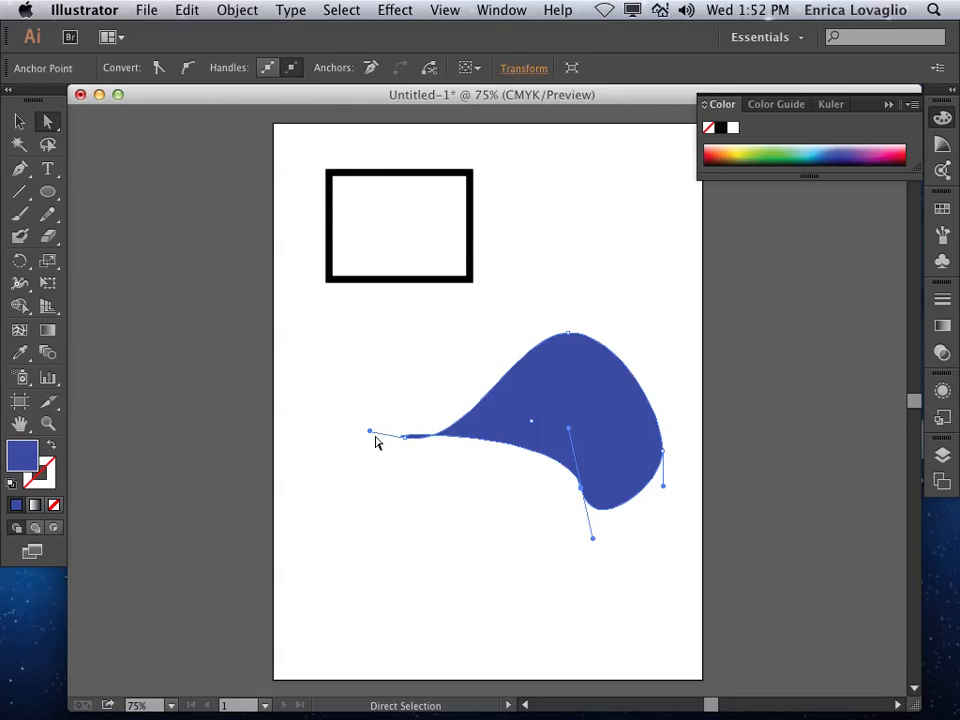
# Move the black rectangle's lower-right corner anchor down and to the right to make an irregular quadrilateral.
pyautogui.click(414, 281)
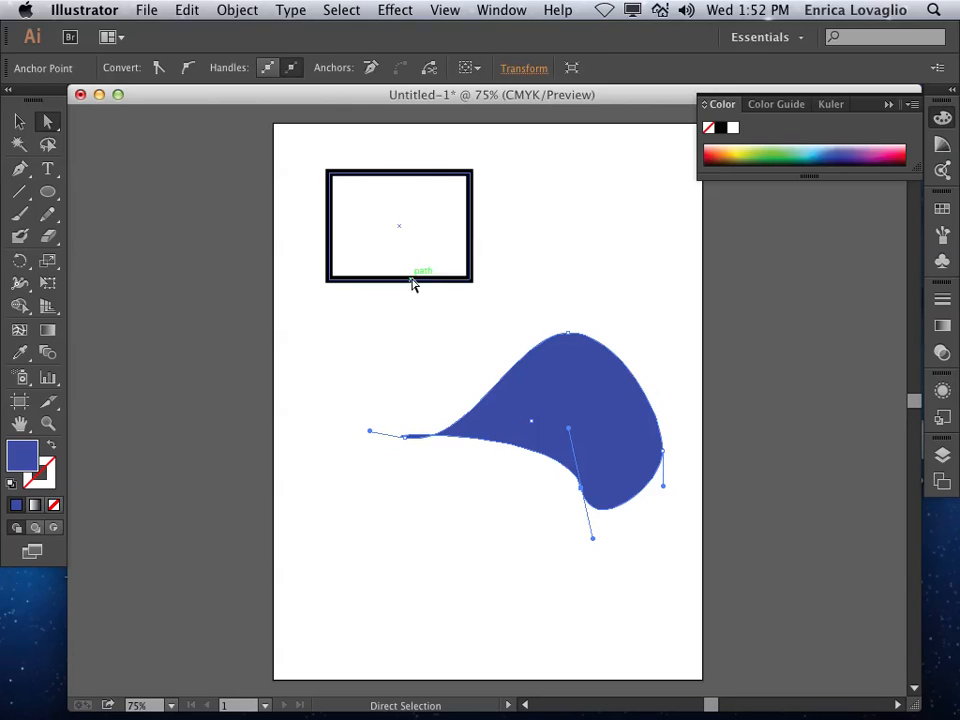
pyautogui.click(474, 304)
pyautogui.moveTo(469, 281); pyautogui.dragTo(527, 323)
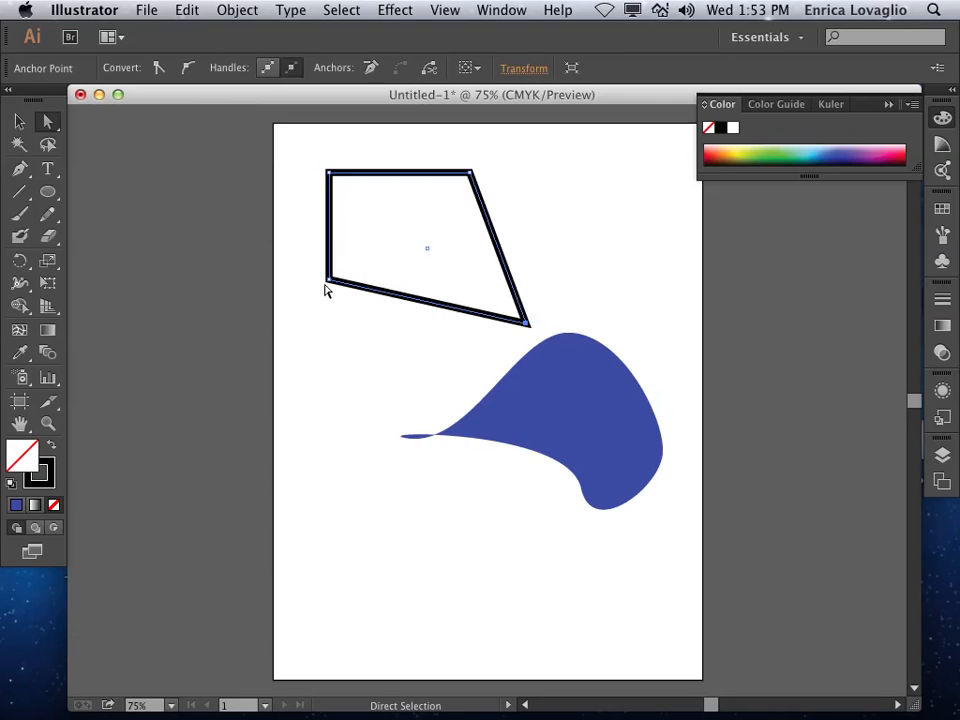
# Swing the direction handle of the blue shape's left anchor to the right to bulge the upper curve.
pyautogui.click(403, 440)
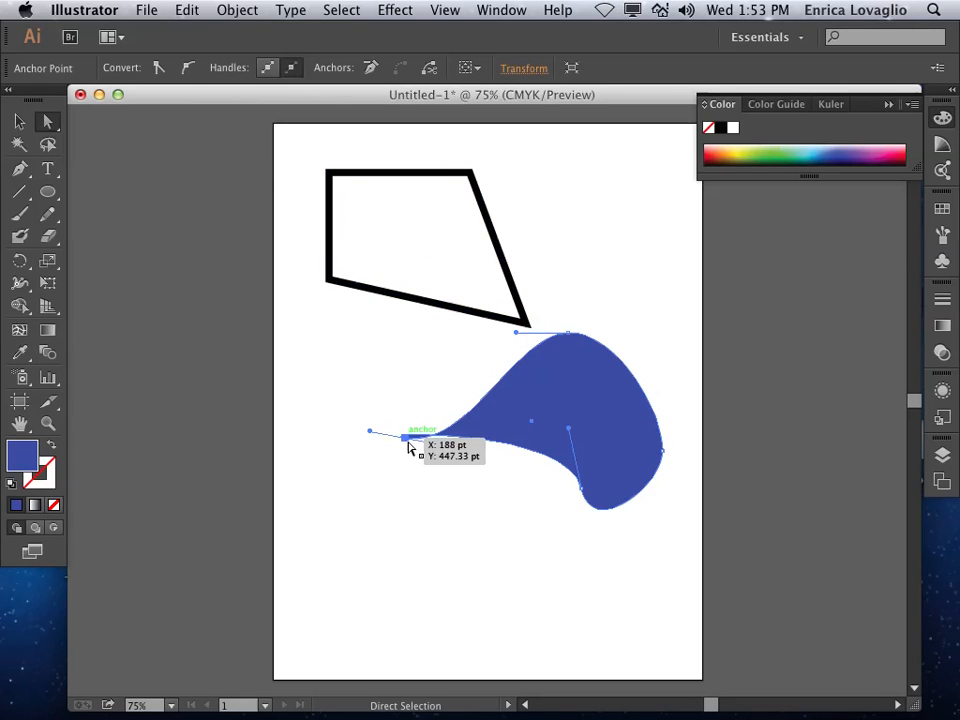
pyautogui.moveTo(369, 437); pyautogui.dragTo(494, 411)
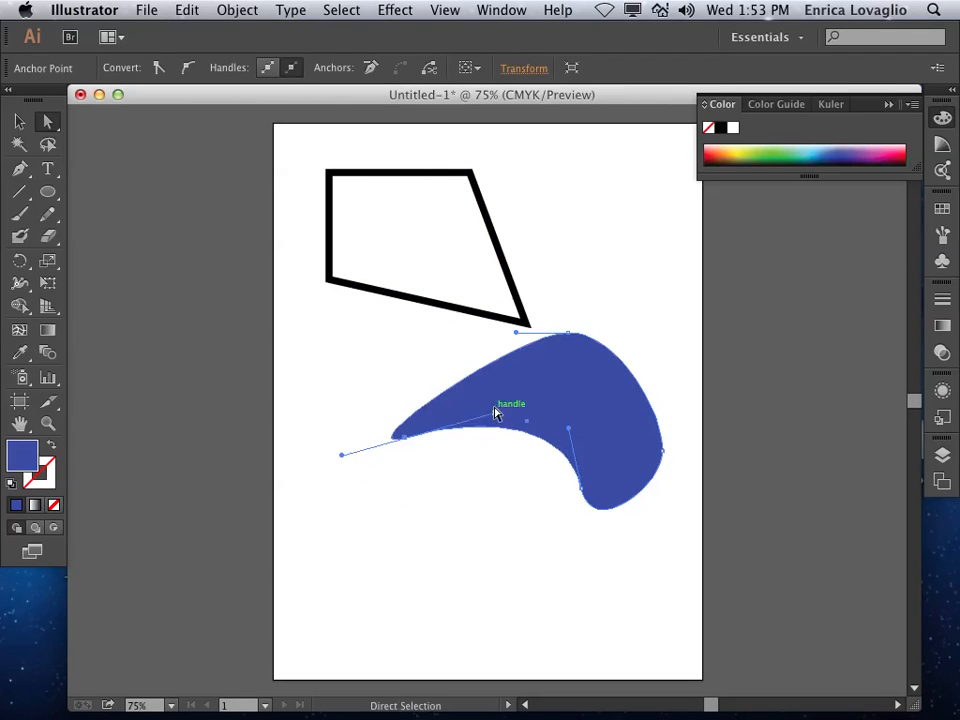
# Move the black outline's lower-left corner inward near its upper-right corner, and shift its lowest corner up and left.
pyautogui.click(333, 286)
pyautogui.moveTo(333, 286); pyautogui.dragTo(453, 198)
pyautogui.click(399, 287)
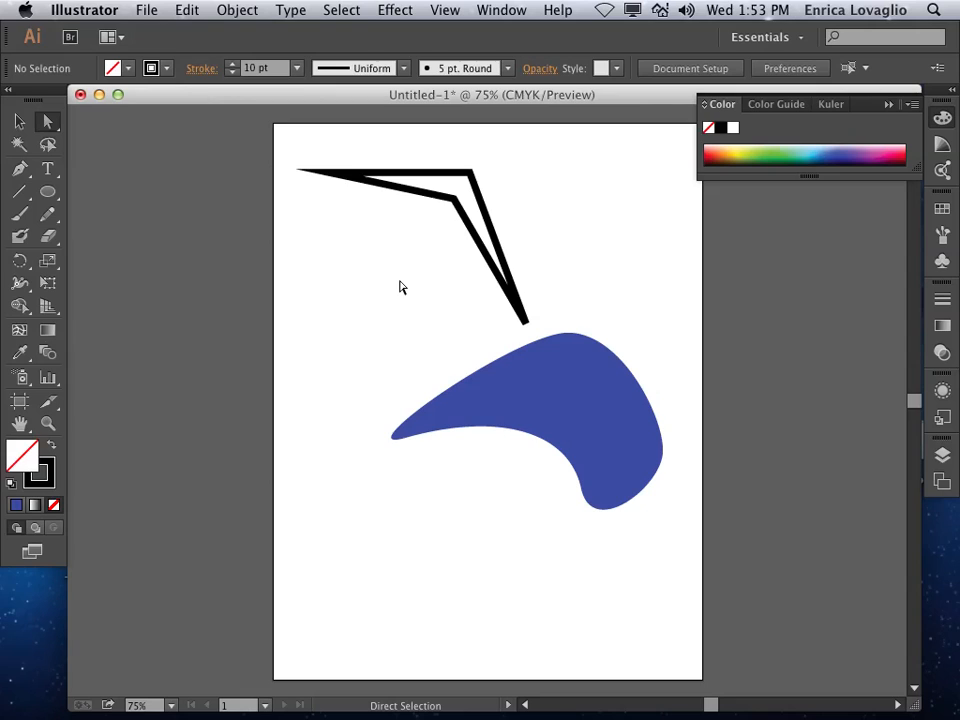
pyautogui.click(524, 322)
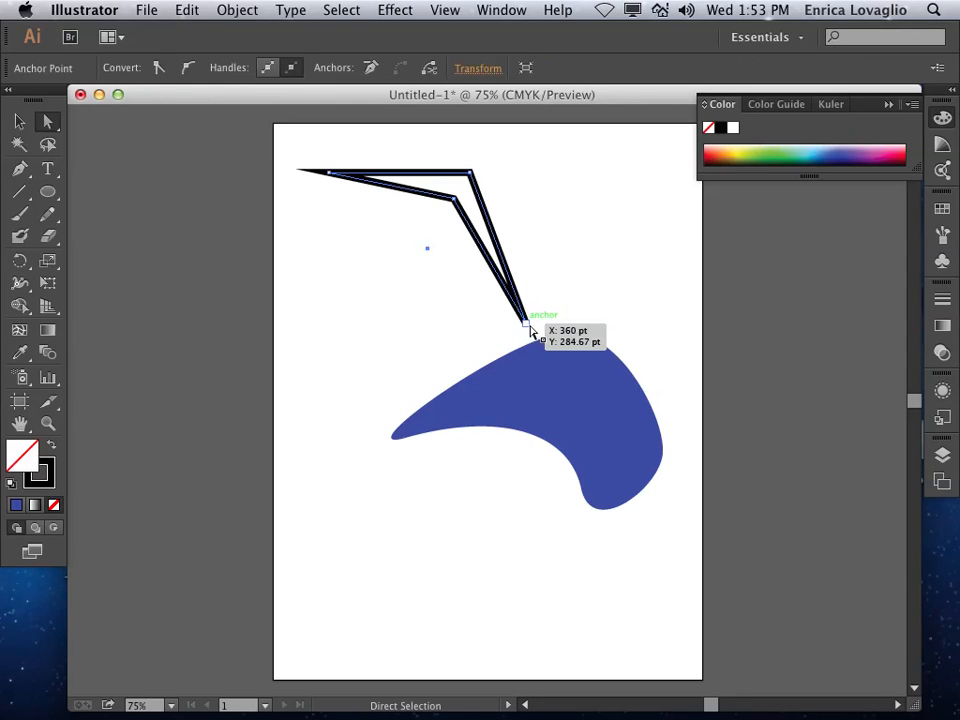
pyautogui.moveTo(529, 328); pyautogui.dragTo(467, 303)
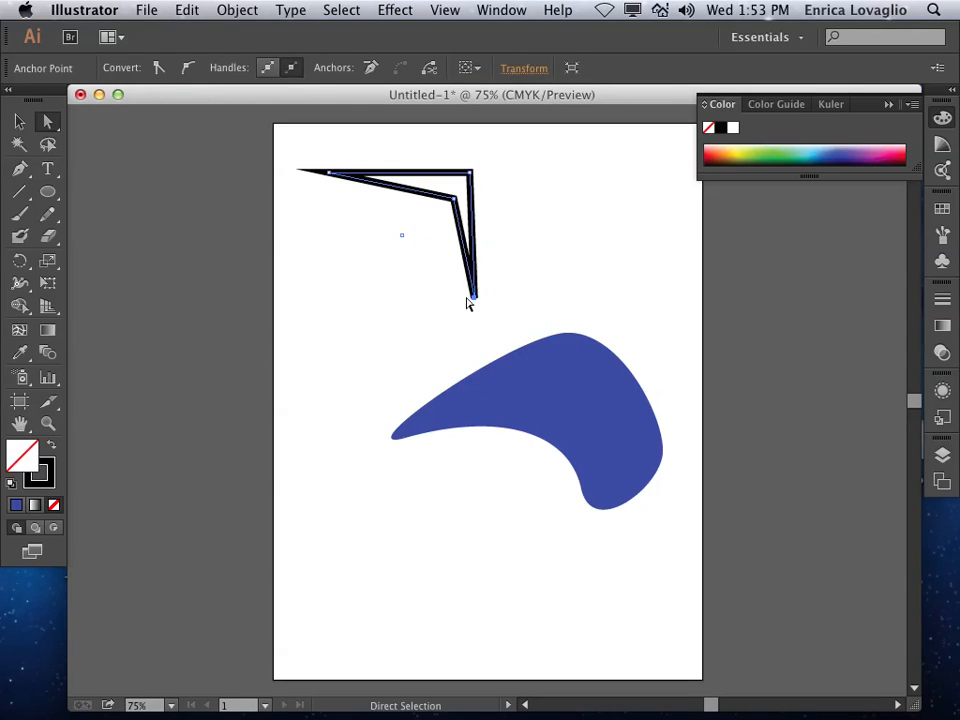
# Move the black outline's left tip inward and slightly down to shorten its horizontal arm.
pyautogui.moveTo(330, 176); pyautogui.dragTo(369, 195)
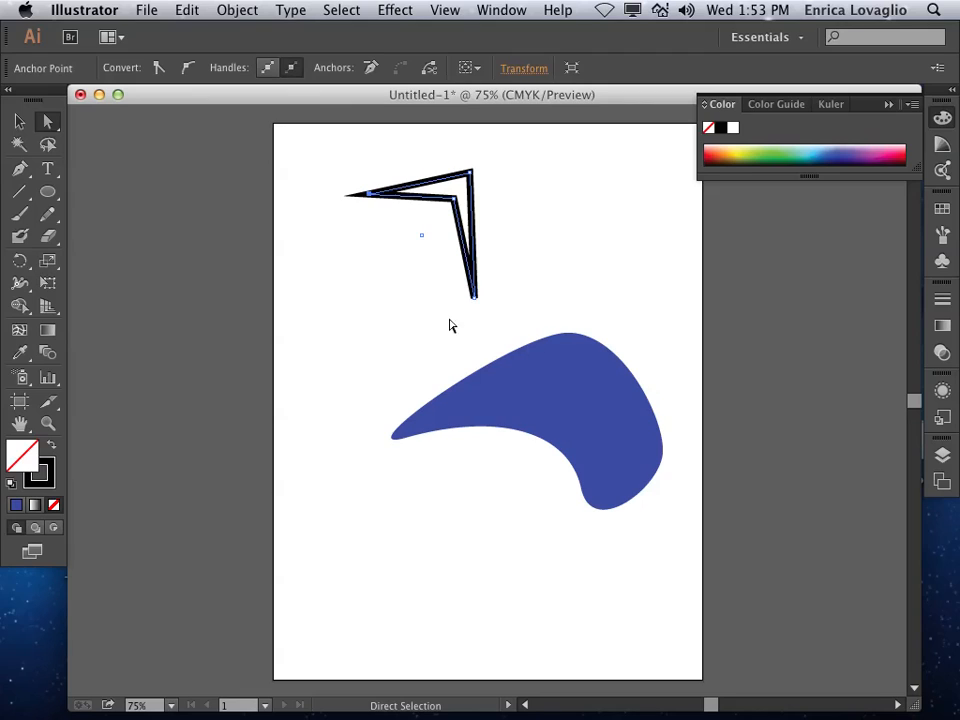
# Draw a five-pointed star below the black outline with the Star tool, using the blue shape's fill and no stroke.
pyautogui.click(561, 369)
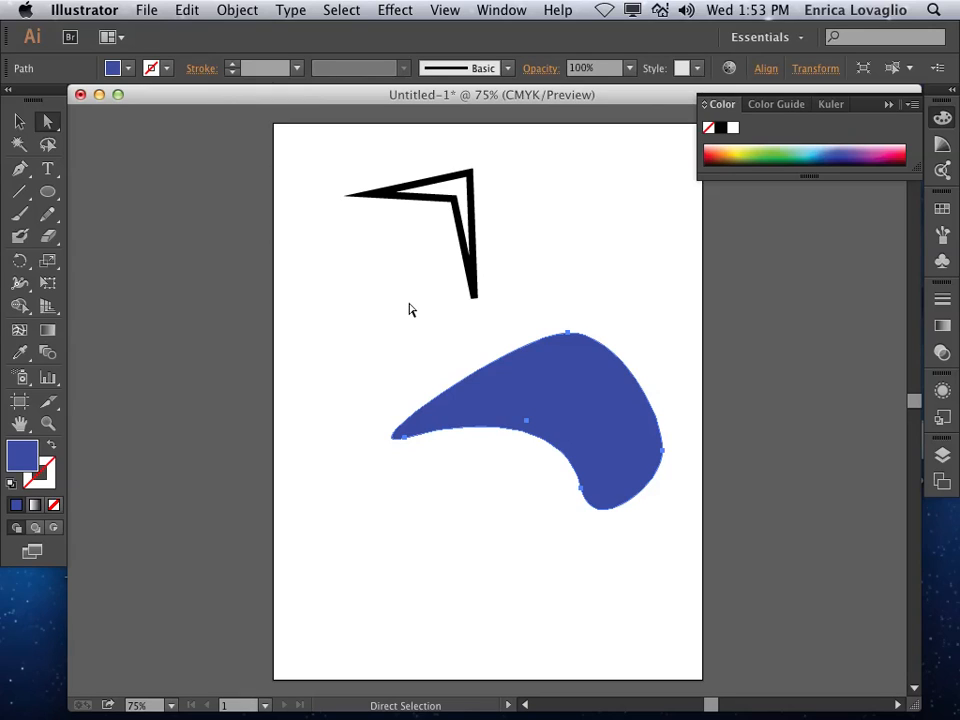
pyautogui.moveTo(48, 192); pyautogui.dragTo(112, 282)
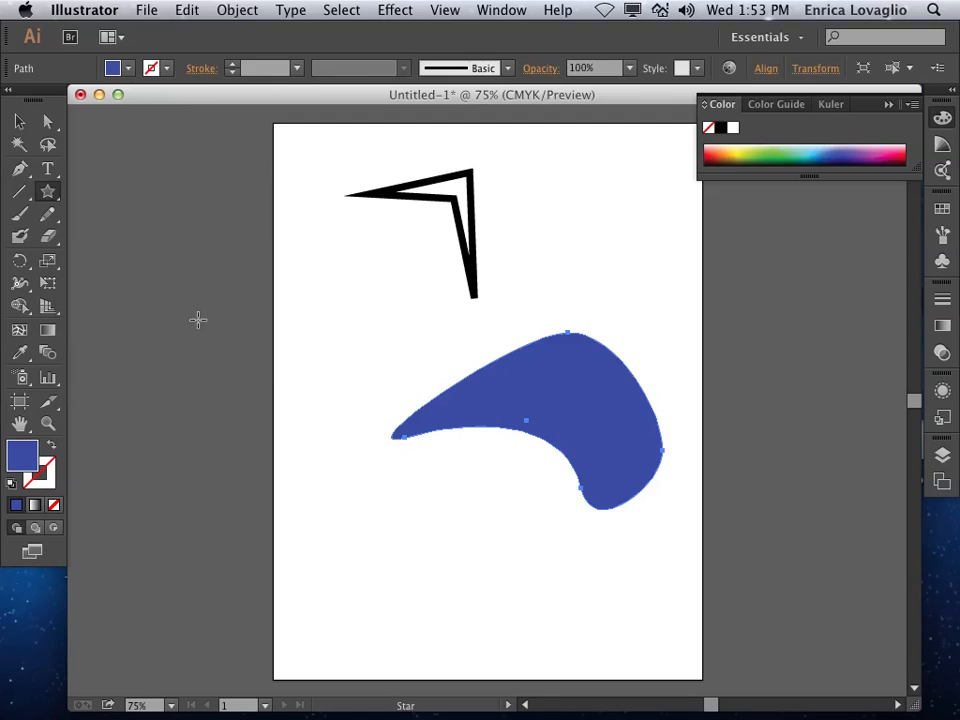
pyautogui.moveTo(370, 300)
pyautogui.mouseDown()
pyautogui.moveTo(420, 354)
pyautogui.moveTo(384, 365)
pyautogui.mouseUp()
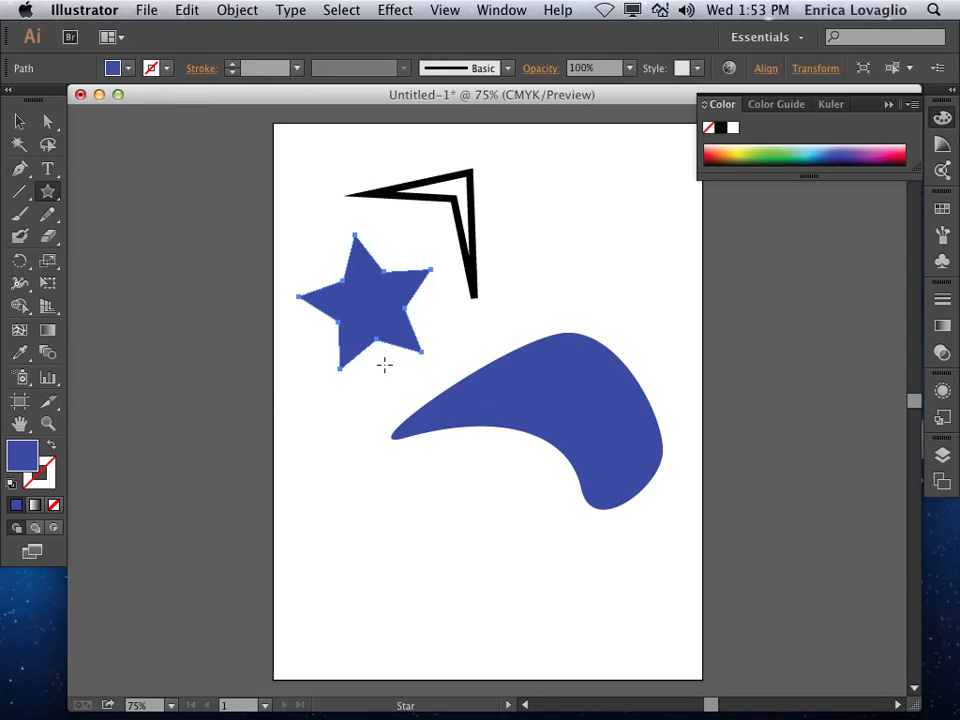
# Change the star's fill to the orange-brown #9E783C.
pyautogui.doubleClick(28, 456)
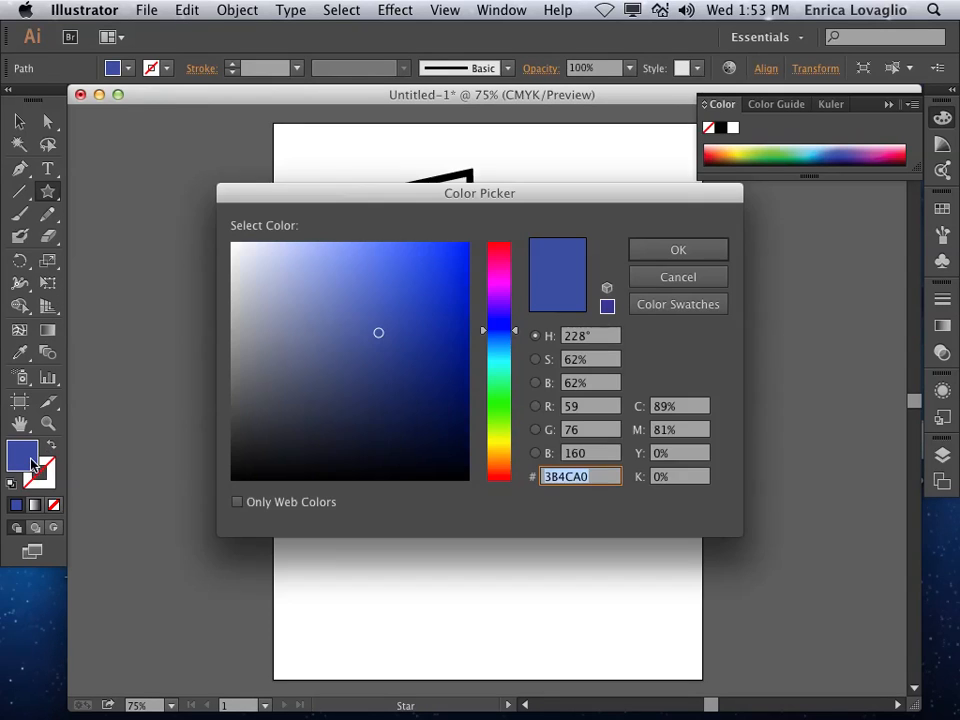
pyautogui.click(503, 456)
pyautogui.click(670, 254)
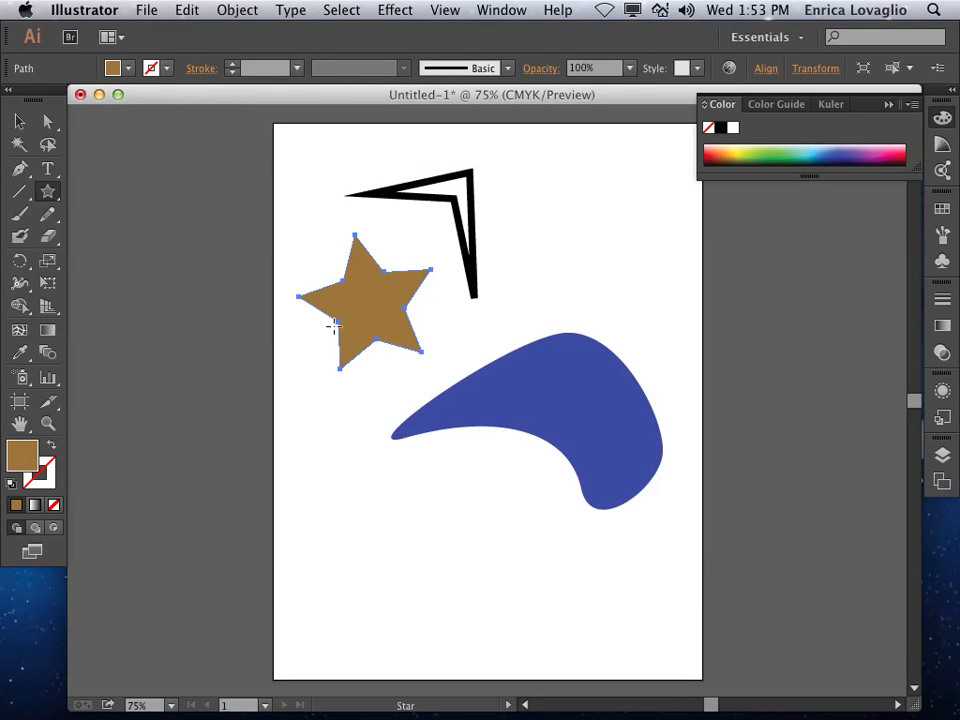
# Recolour the star with a bright golden yellow fill at a hue of 52°.
pyautogui.doubleClick(24, 456)
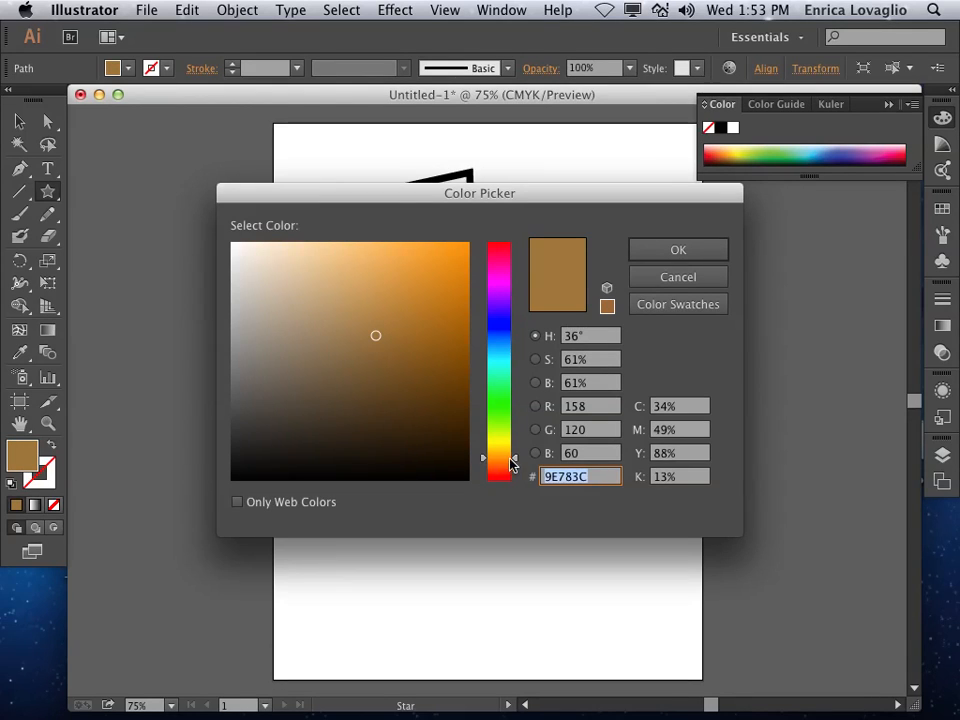
pyautogui.moveTo(516, 459); pyautogui.dragTo(514, 447)
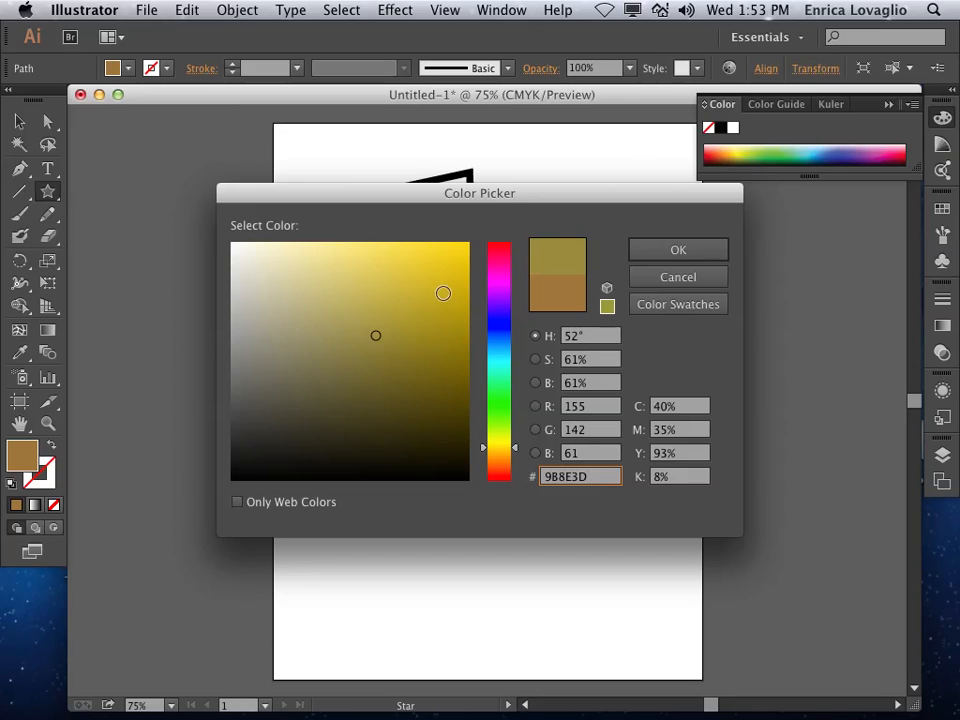
pyautogui.click(437, 276)
pyautogui.click(634, 257)
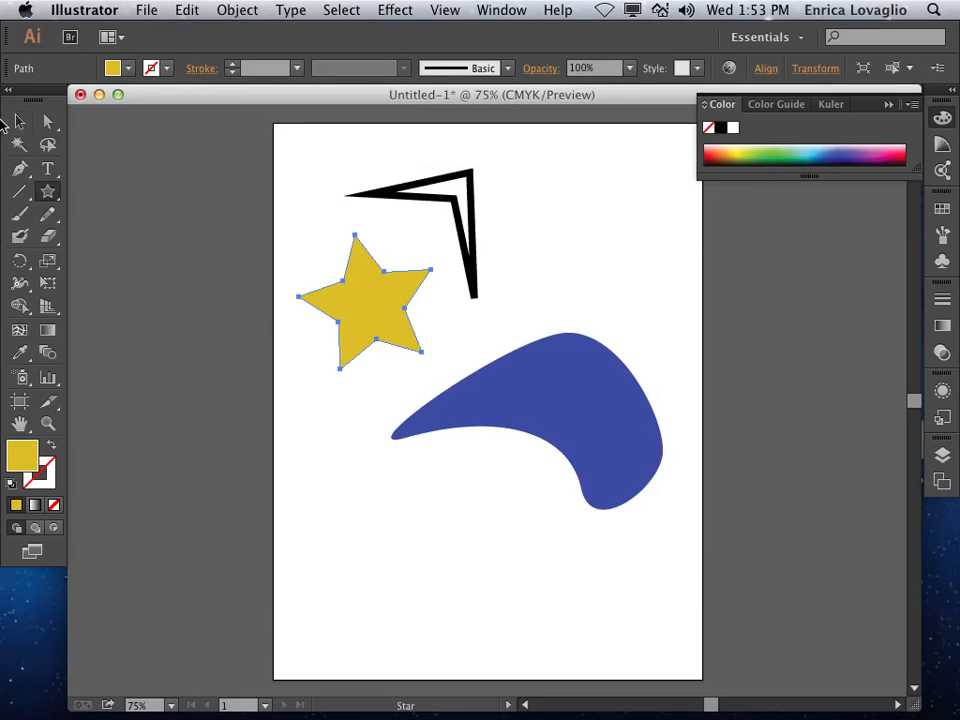
# Pull only the star's lower-left point down and outward into a long tail, and deselect the star.
pyautogui.click(47, 121)
pyautogui.click(19, 121)
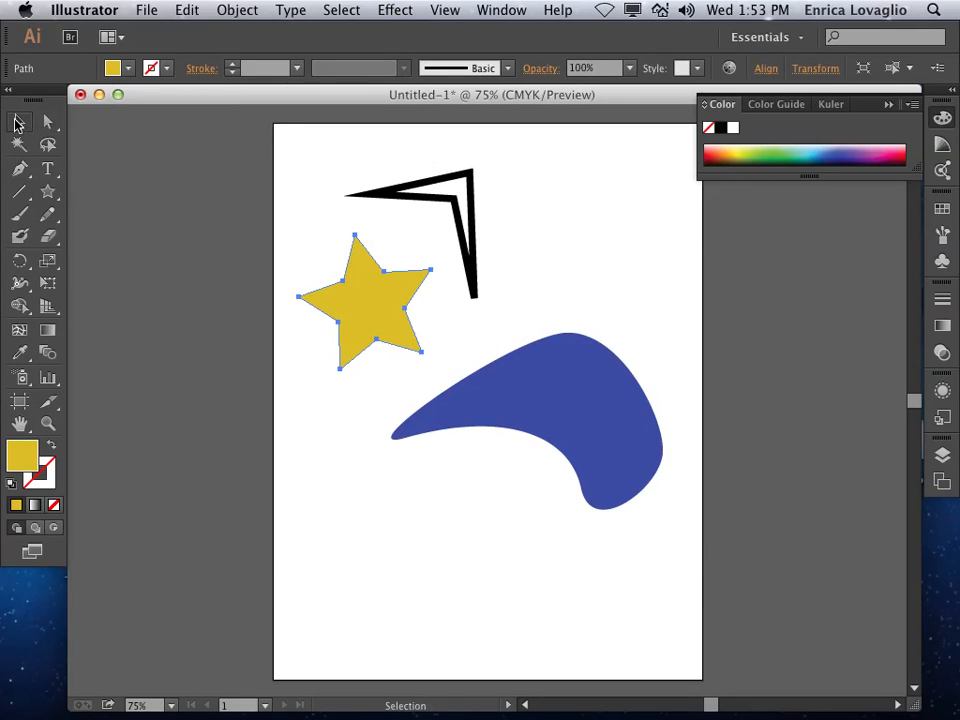
pyautogui.click(559, 264)
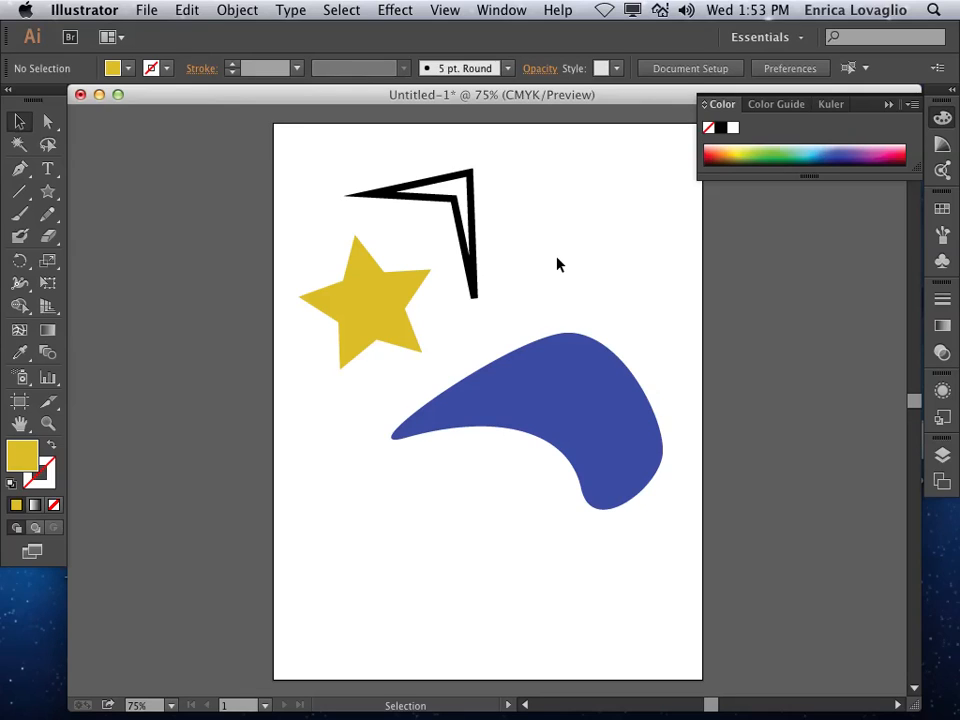
pyautogui.click(53, 122)
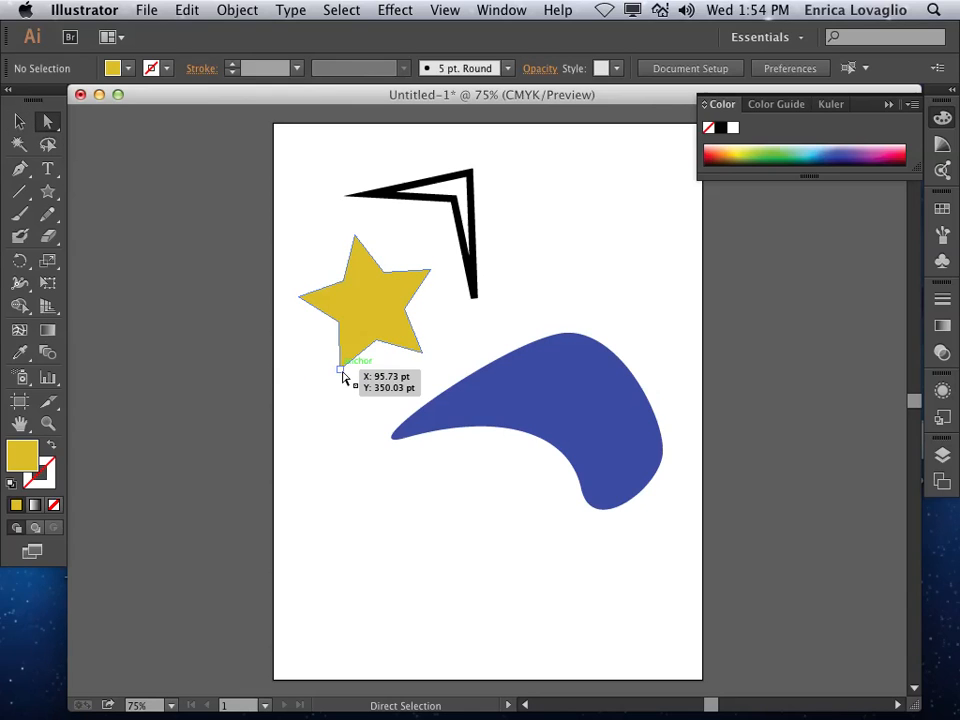
pyautogui.moveTo(341, 370); pyautogui.dragTo(303, 457)
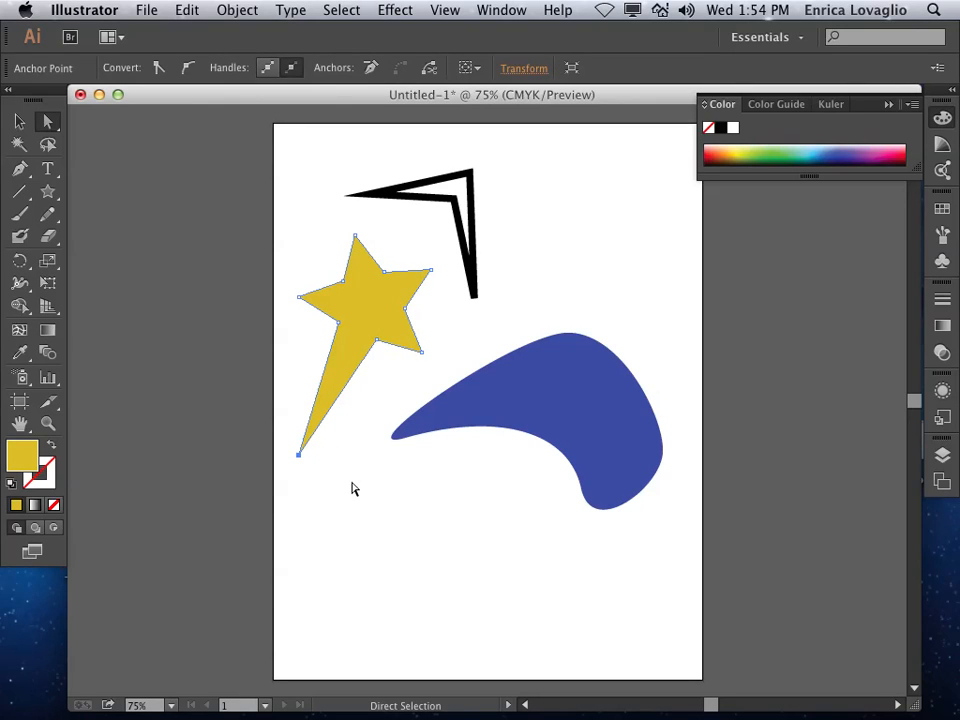
pyautogui.click(395, 450)
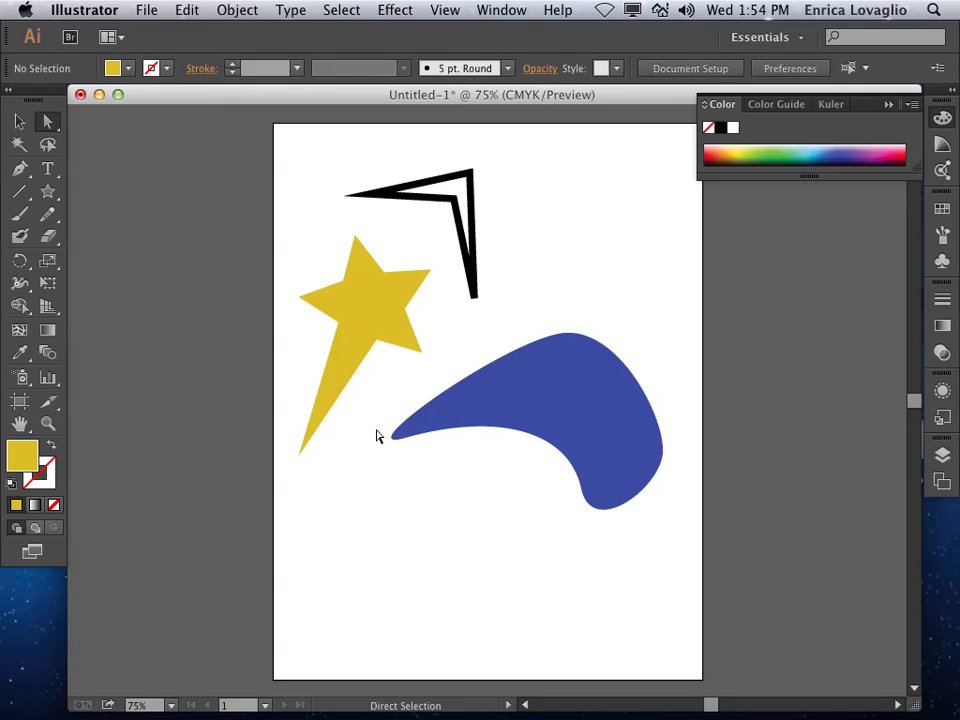
# Add a new layer above Layer 1.
pyautogui.click(942, 454)
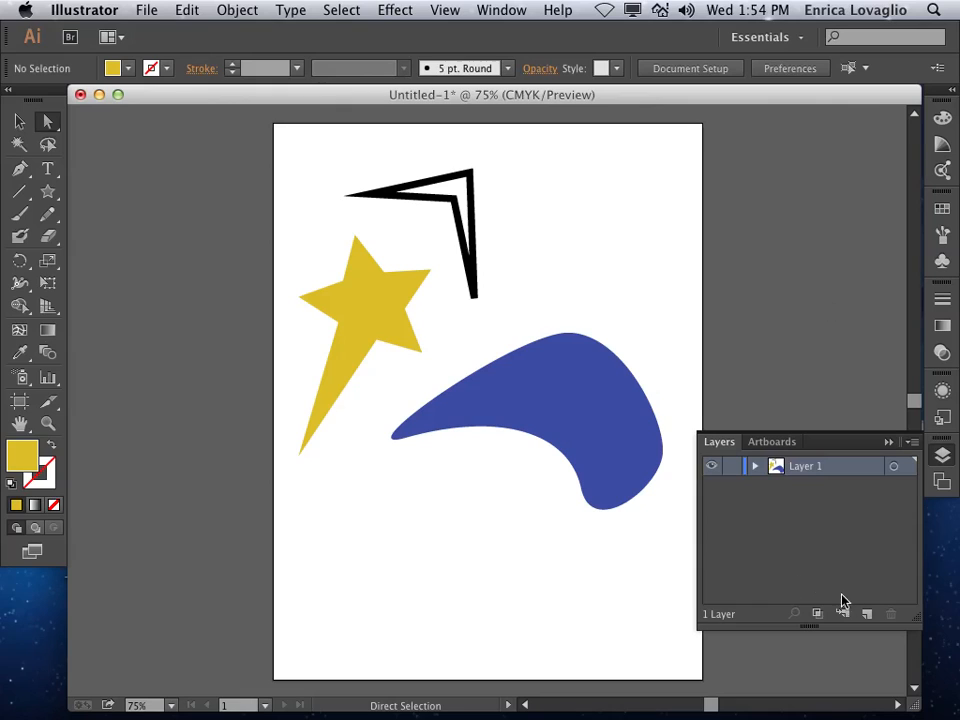
pyautogui.click(867, 615)
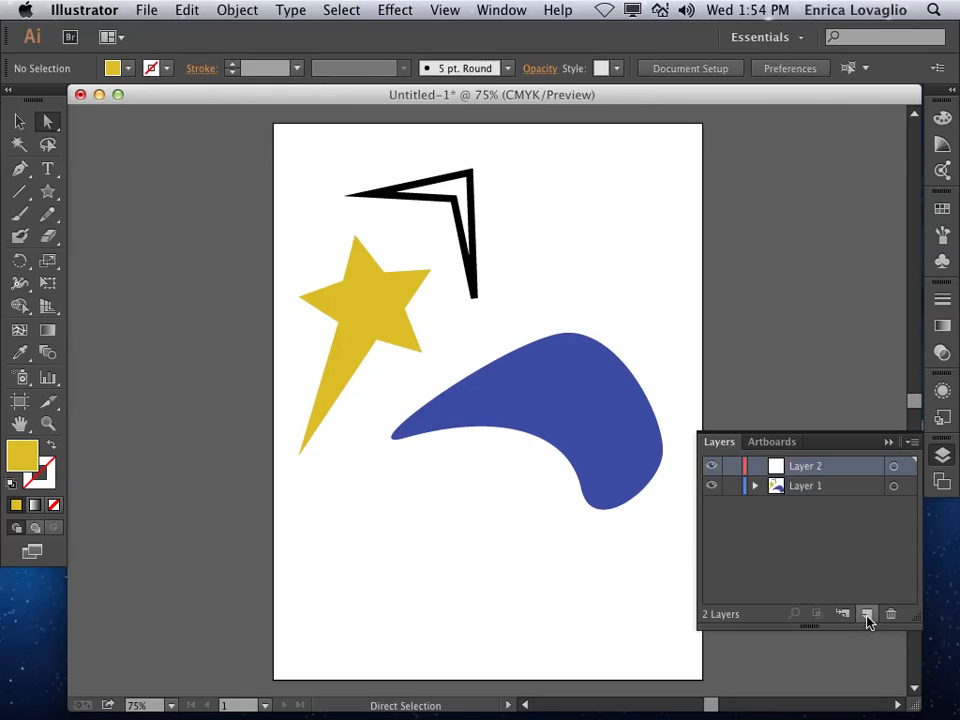
# Expand Layer 1 to see its paths, and move the yellow star from Layer 1 to Layer 2.
pyautogui.click(756, 487)
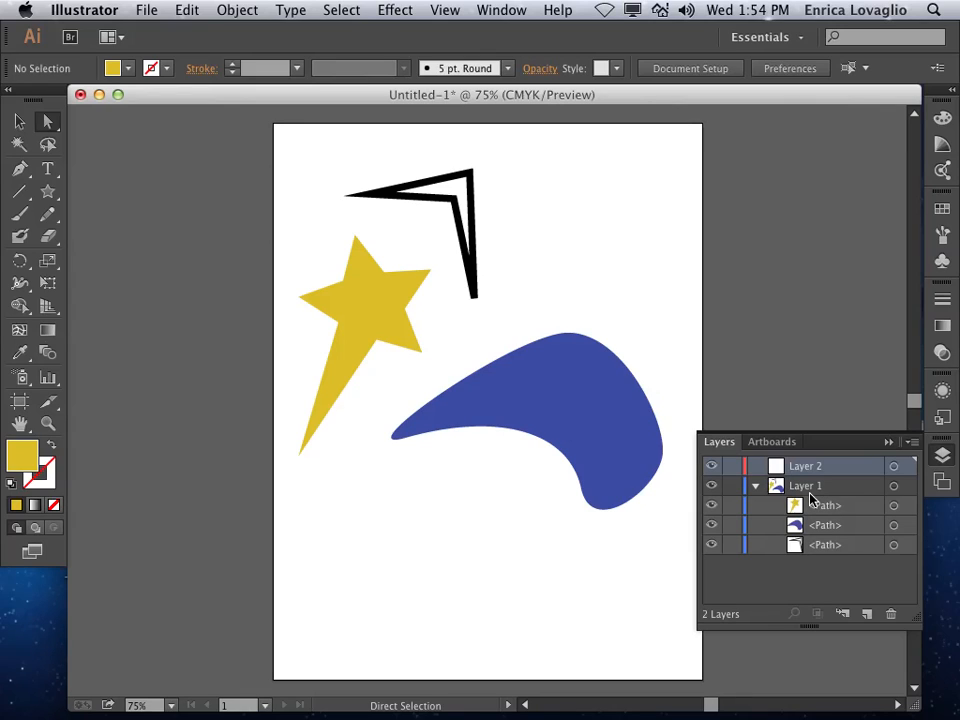
pyautogui.click(372, 305)
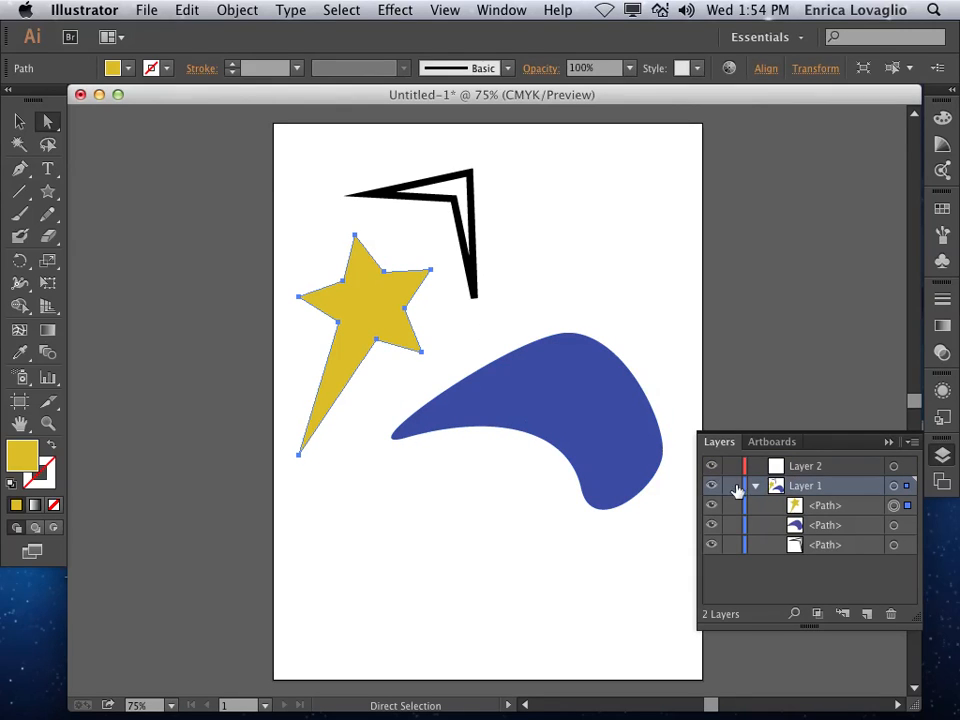
pyautogui.click(757, 487)
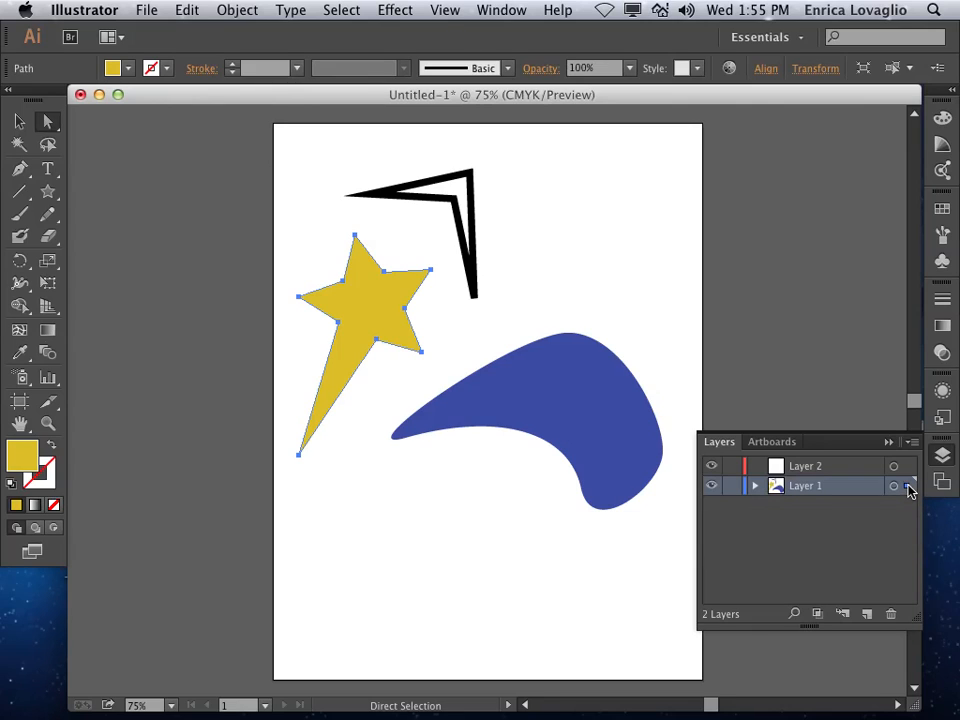
pyautogui.moveTo(909, 488); pyautogui.dragTo(910, 472)
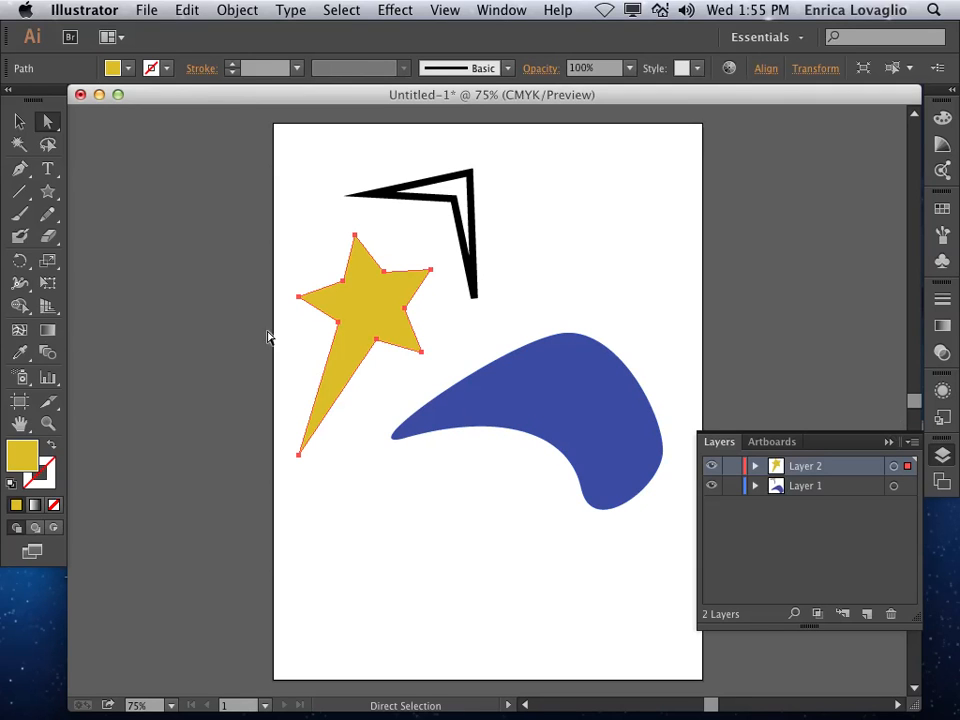
# Switch to Finder, open "Exercise 1 - Selecting" from the __illustrator_exercises folder in Illustrator, and fit its artboard in the window.
pyautogui.click(98, 94)
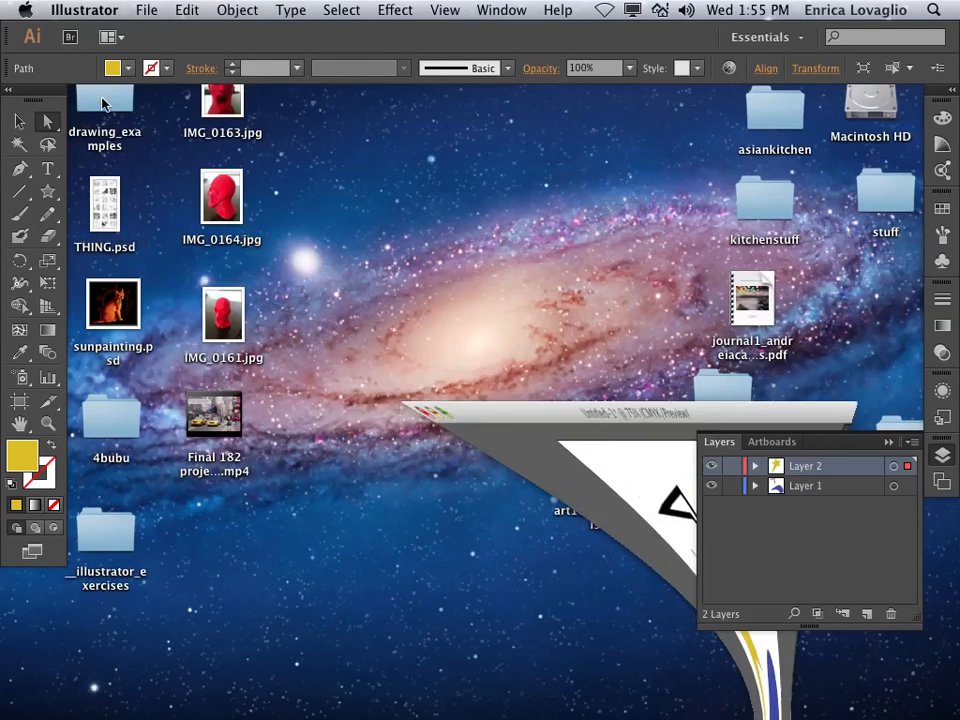
pyautogui.click(105, 540)
pyautogui.doubleClick(104, 544)
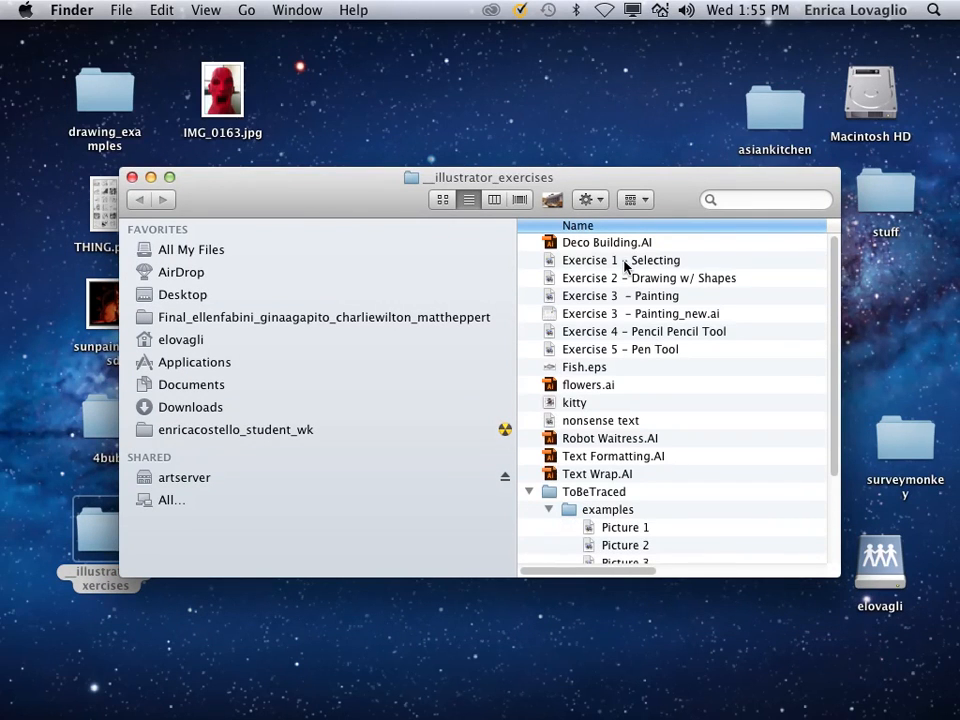
pyautogui.click(625, 260)
pyautogui.moveTo(555, 265); pyautogui.dragTo(494, 690)
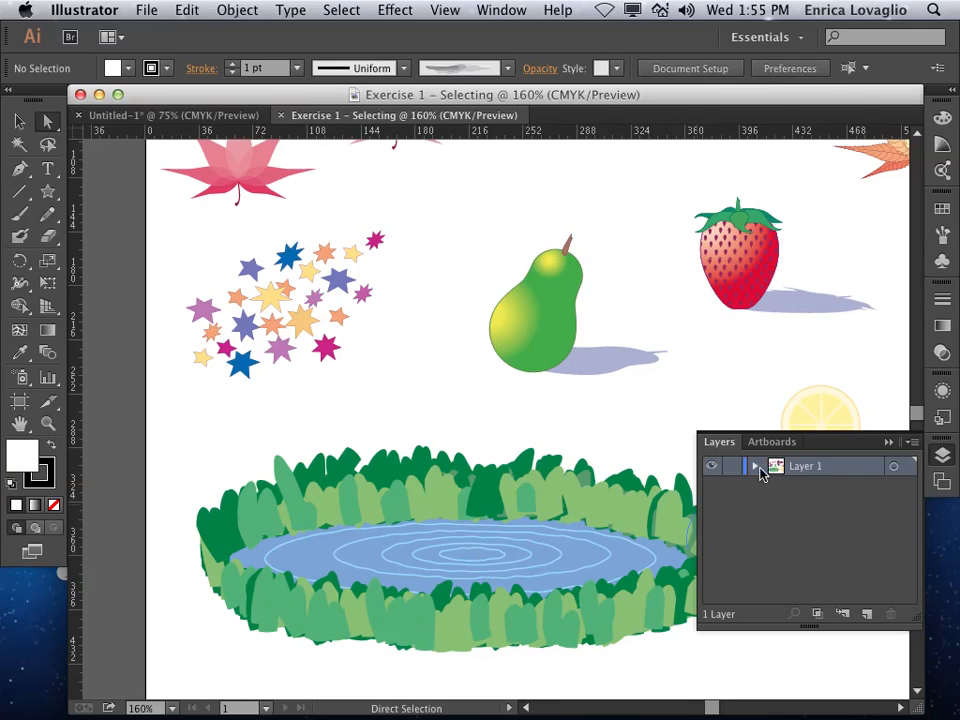
pyautogui.click(886, 443)
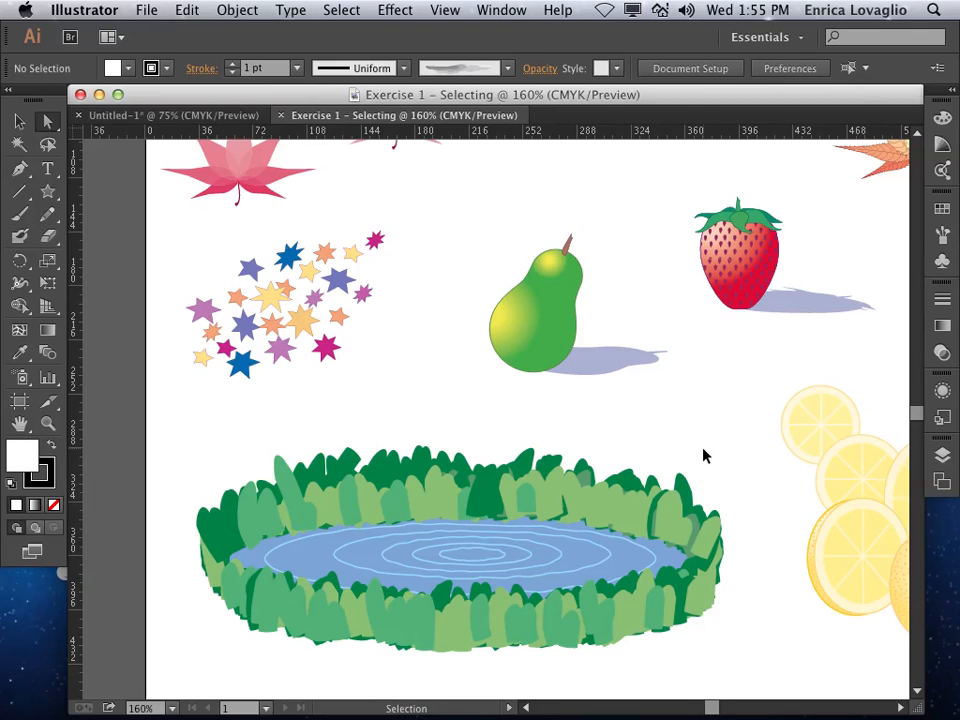
pyautogui.press('super+0')
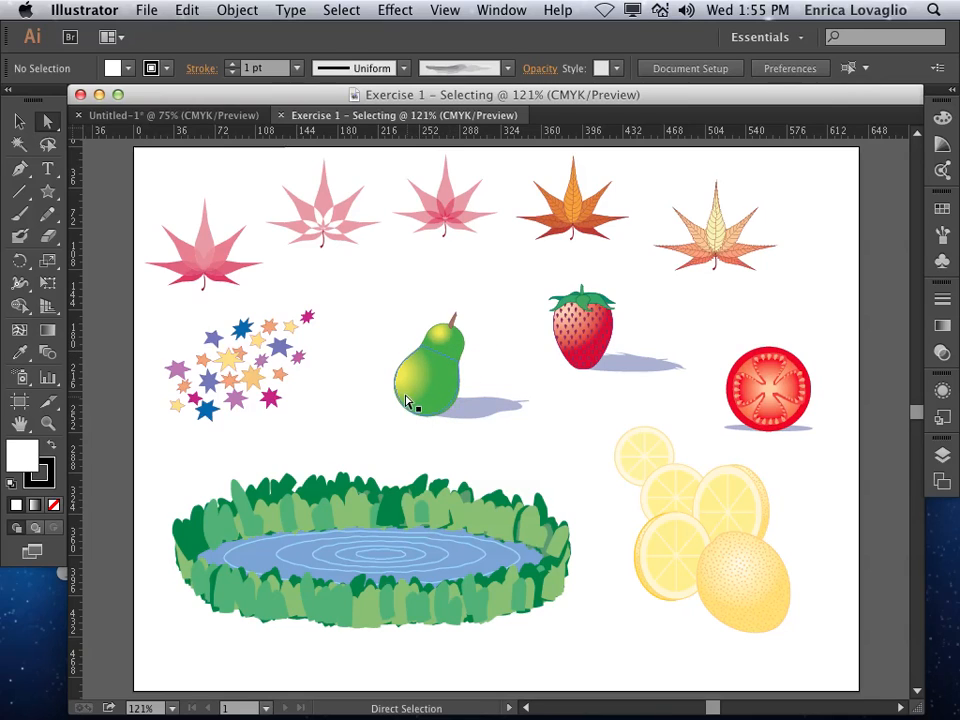
# Compare selecting only the pear's upper piece with Direct Selection and selecting the whole pear group with Selection, clearing each selection.
pyautogui.click(444, 345)
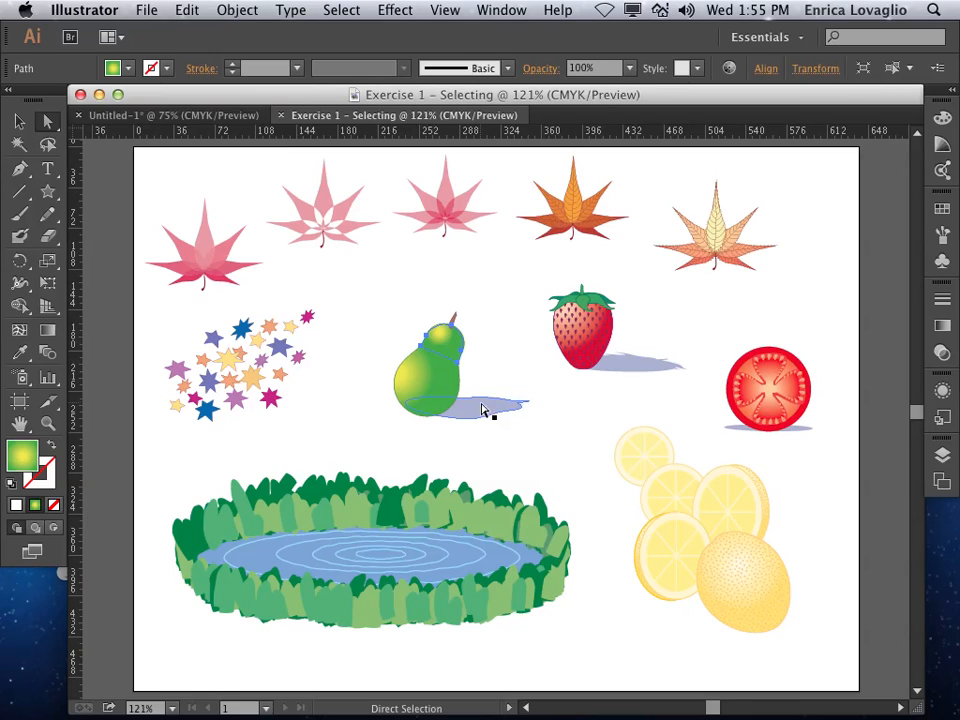
pyautogui.click(499, 364)
pyautogui.click(19, 123)
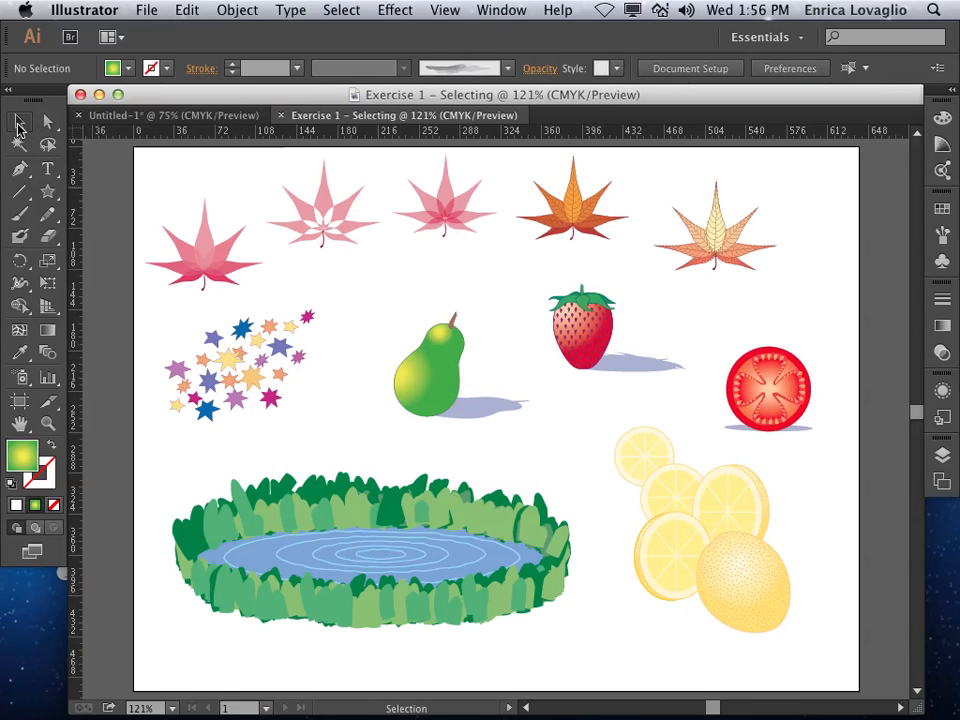
pyautogui.click(420, 398)
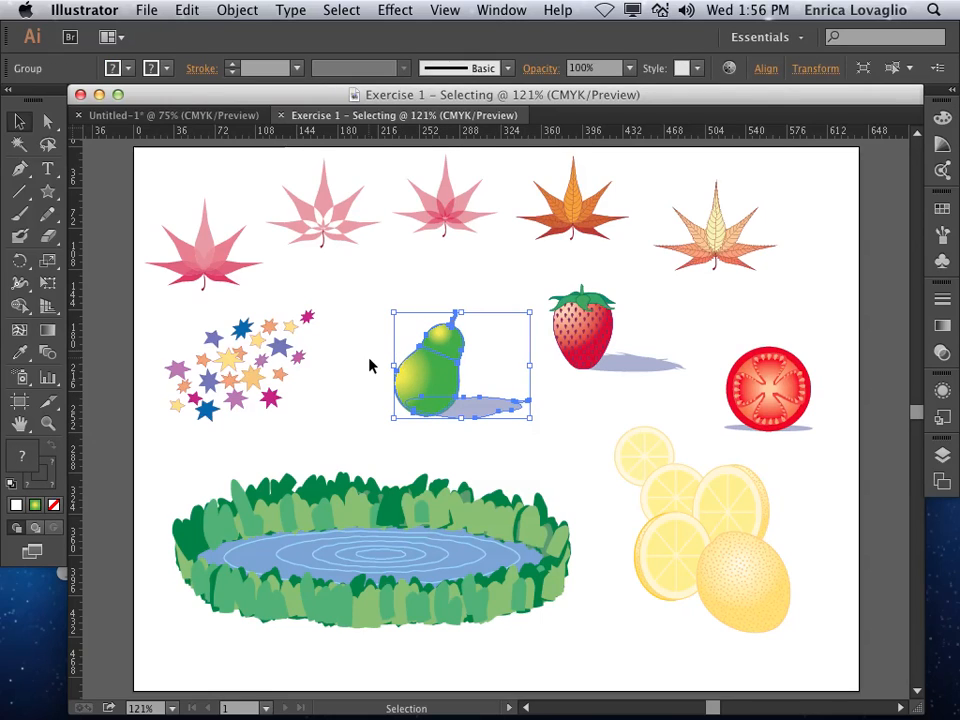
pyautogui.click(345, 385)
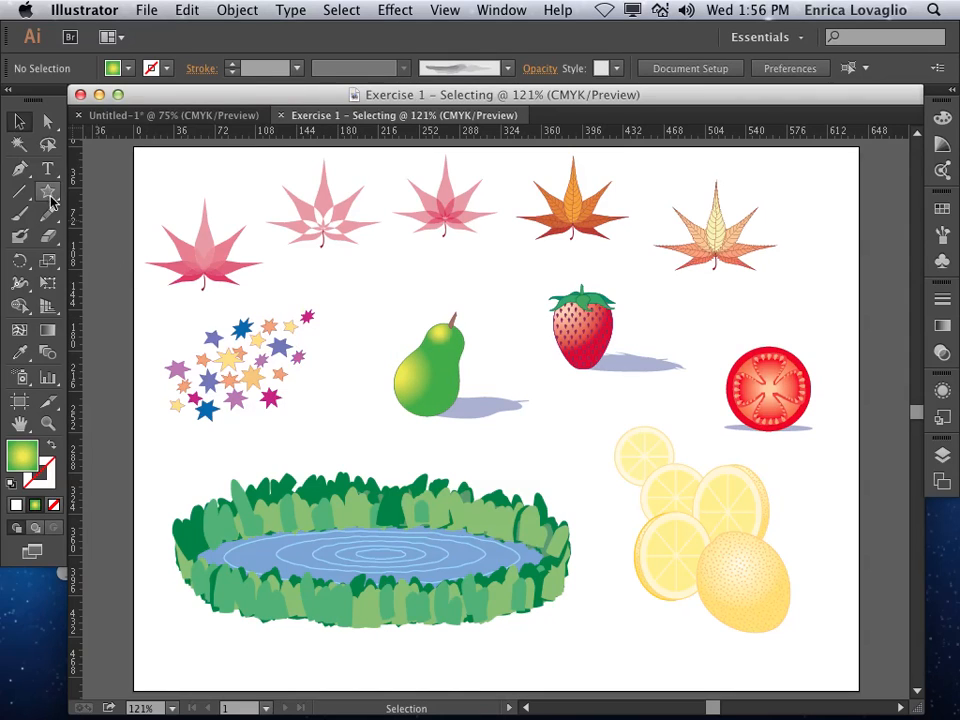
# Move the pear's upper piece up and left out of the fruit with Direct Selection, and delete it.
pyautogui.click(47, 121)
pyautogui.click(450, 349)
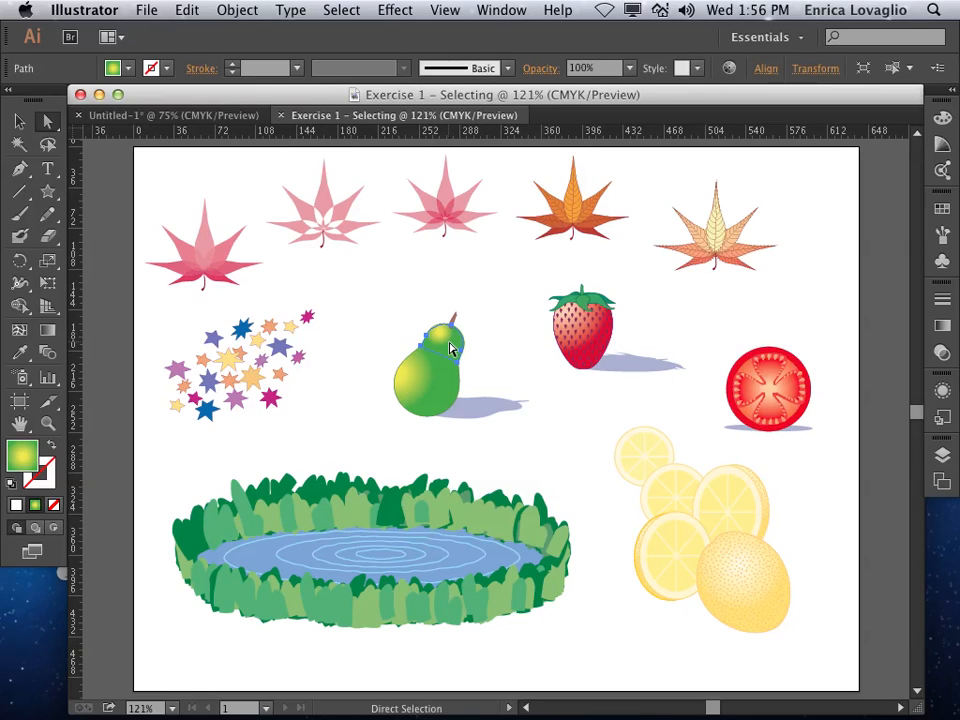
pyautogui.moveTo(450, 349); pyautogui.dragTo(410, 302)
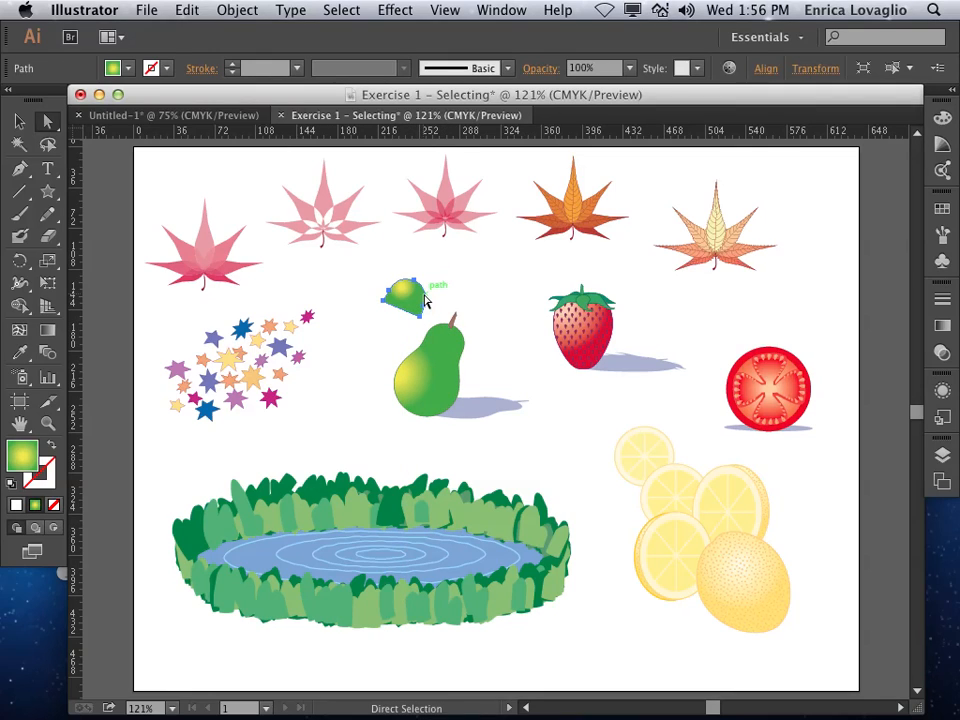
pyautogui.press('Delete')
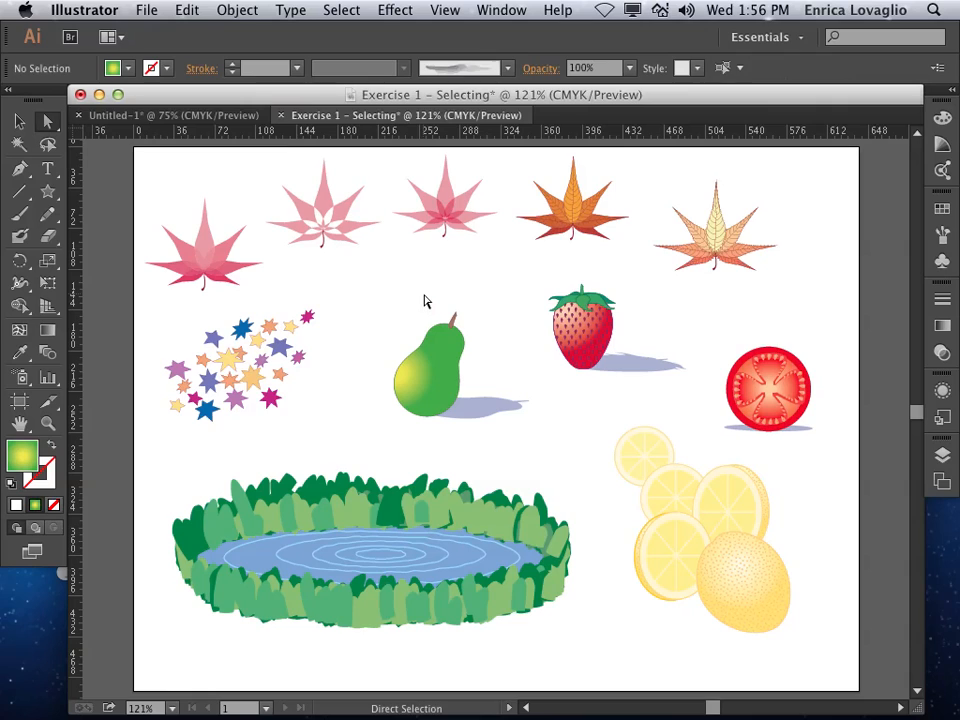
# Undo the deletion and the move of the pear's upper piece, and clear the selection.
pyautogui.press('super+z')
pyautogui.press('super+z')
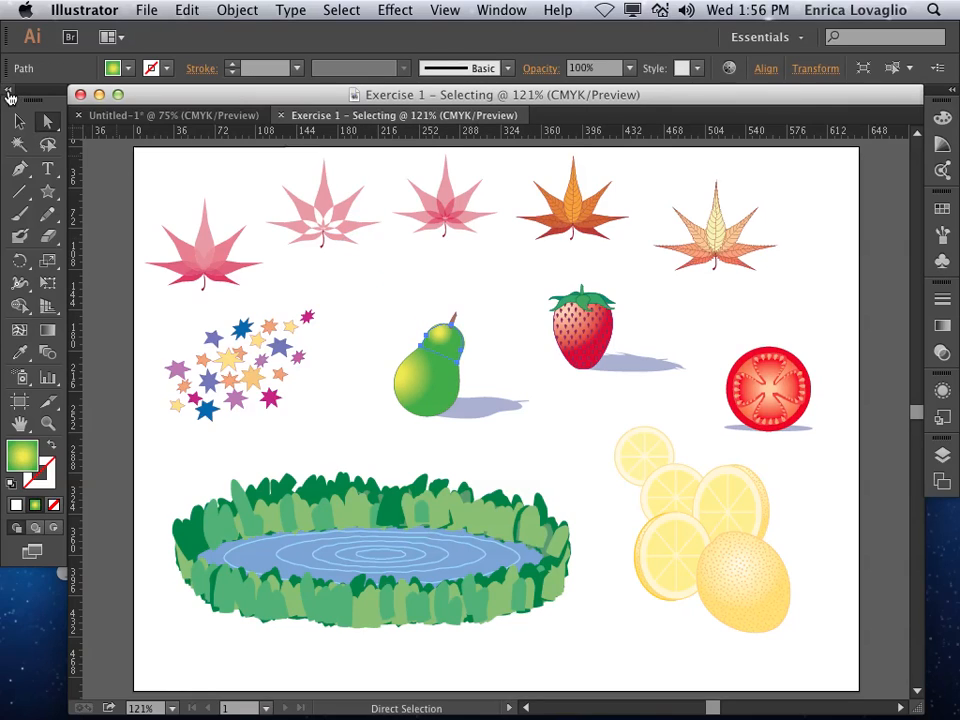
pyautogui.moveTo(44, 127); pyautogui.dragTo(104, 152)
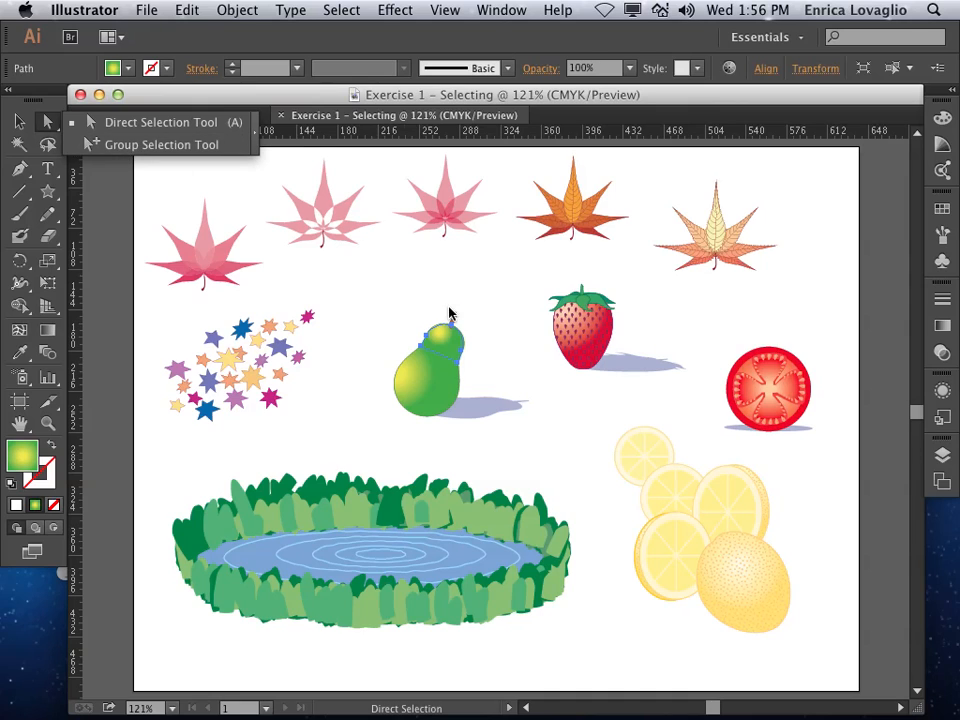
pyautogui.click(400, 279)
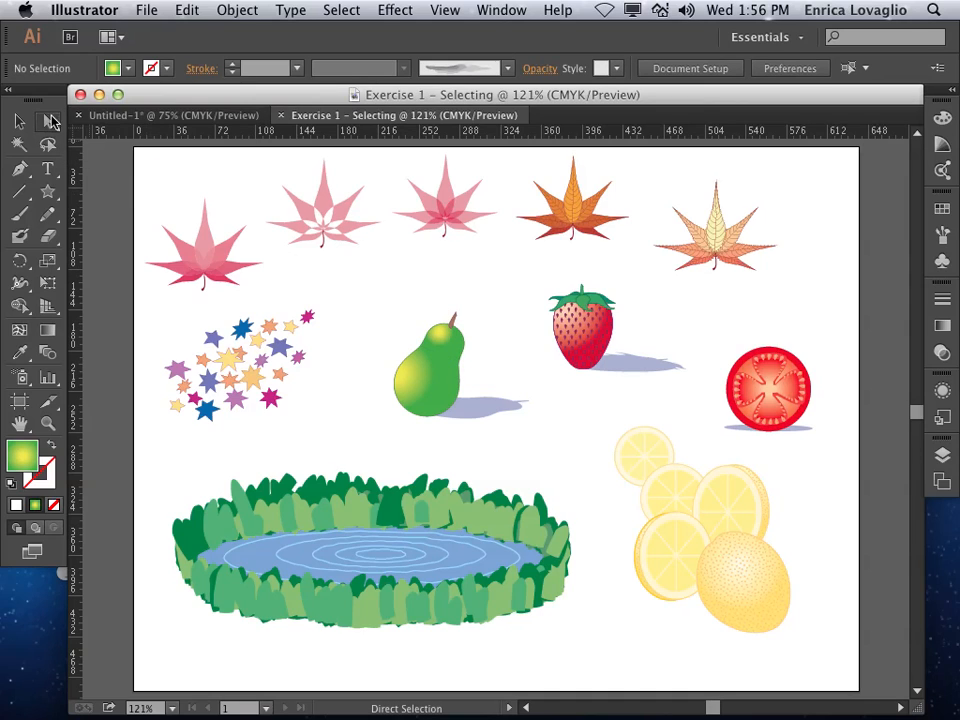
# Select the whole pear group with Selection, locate its group entry under Layer 1 in the layer list, and clear the selection.
pyautogui.click(19, 121)
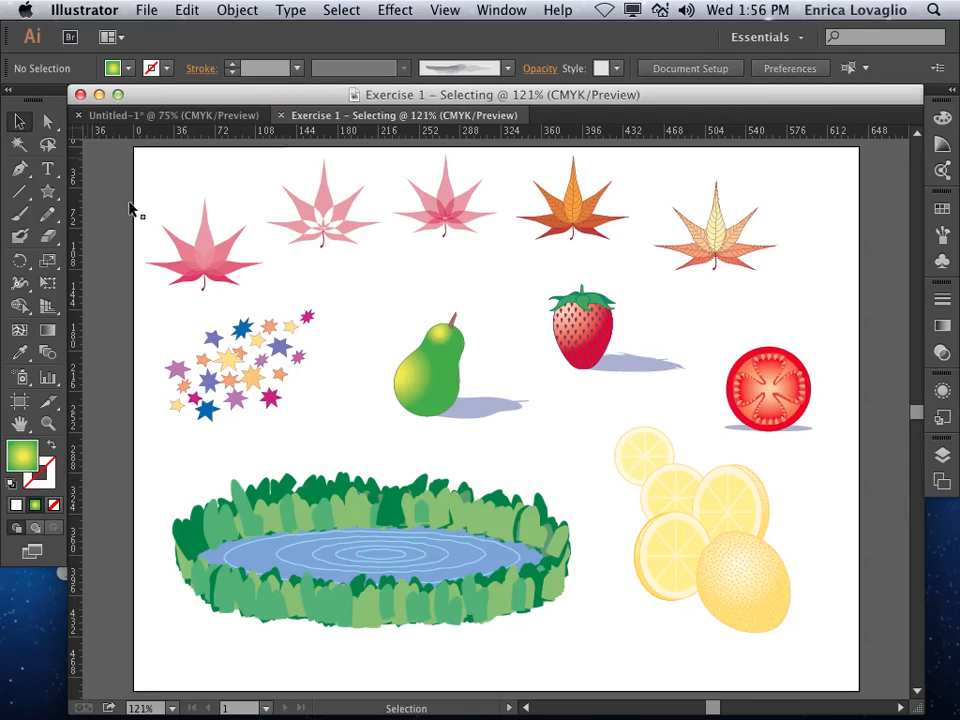
pyautogui.click(433, 381)
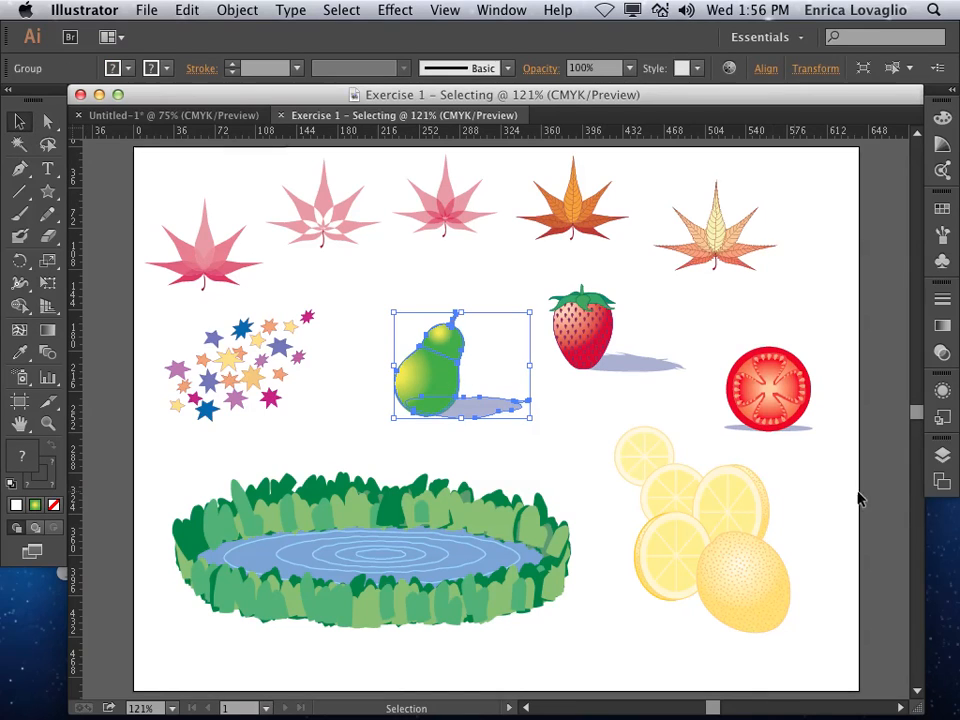
pyautogui.click(940, 457)
pyautogui.click(755, 467)
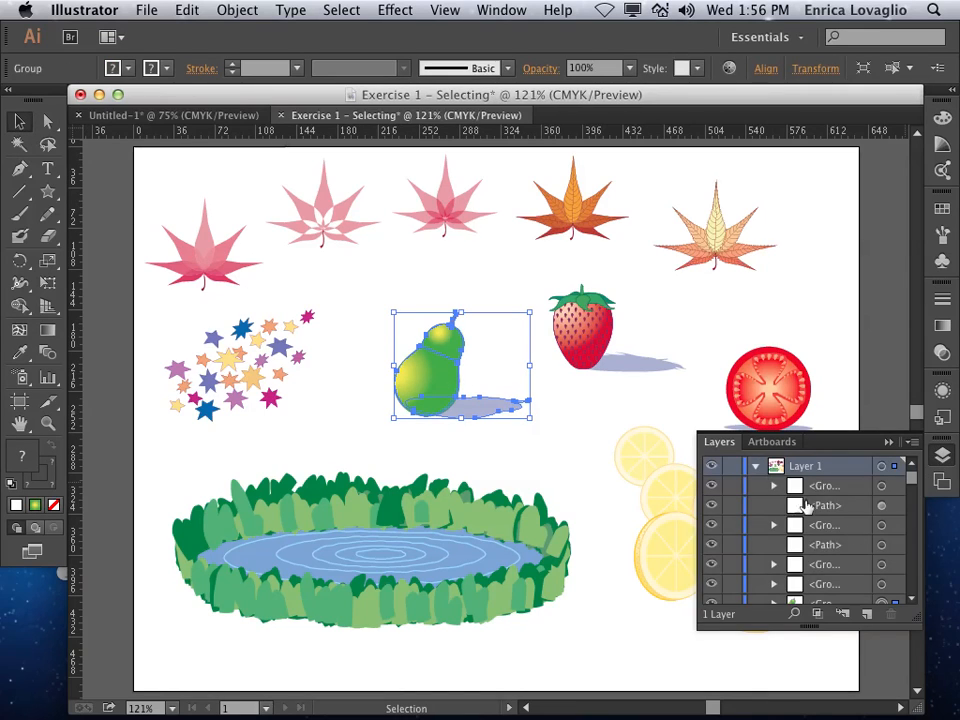
pyautogui.moveTo(911, 478); pyautogui.dragTo(915, 495)
pyautogui.scroll(2, 914, 496)
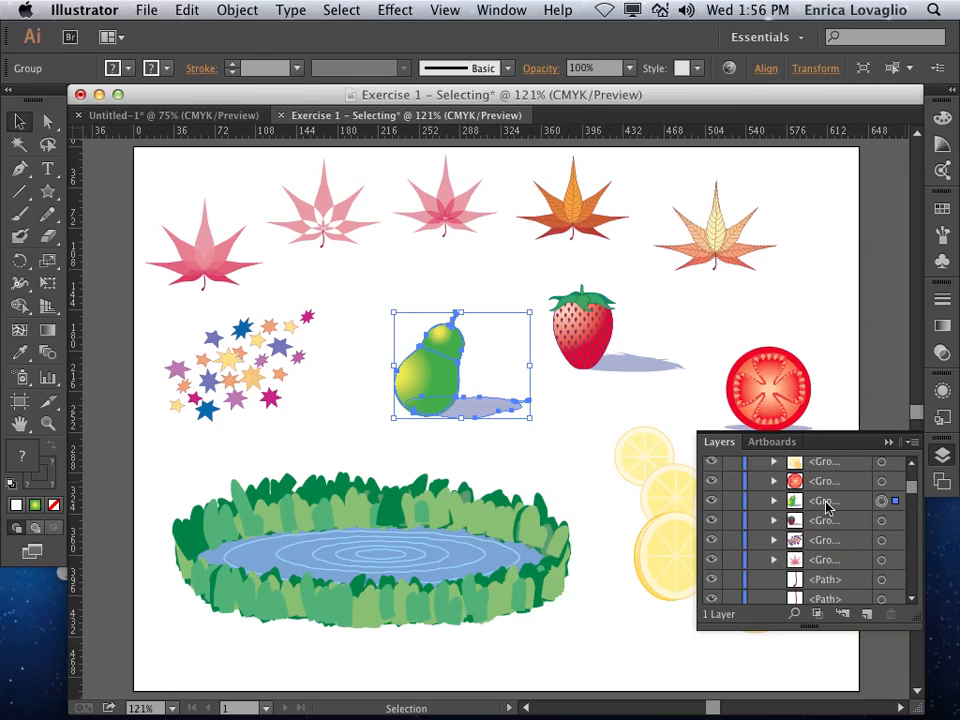
pyautogui.click(889, 443)
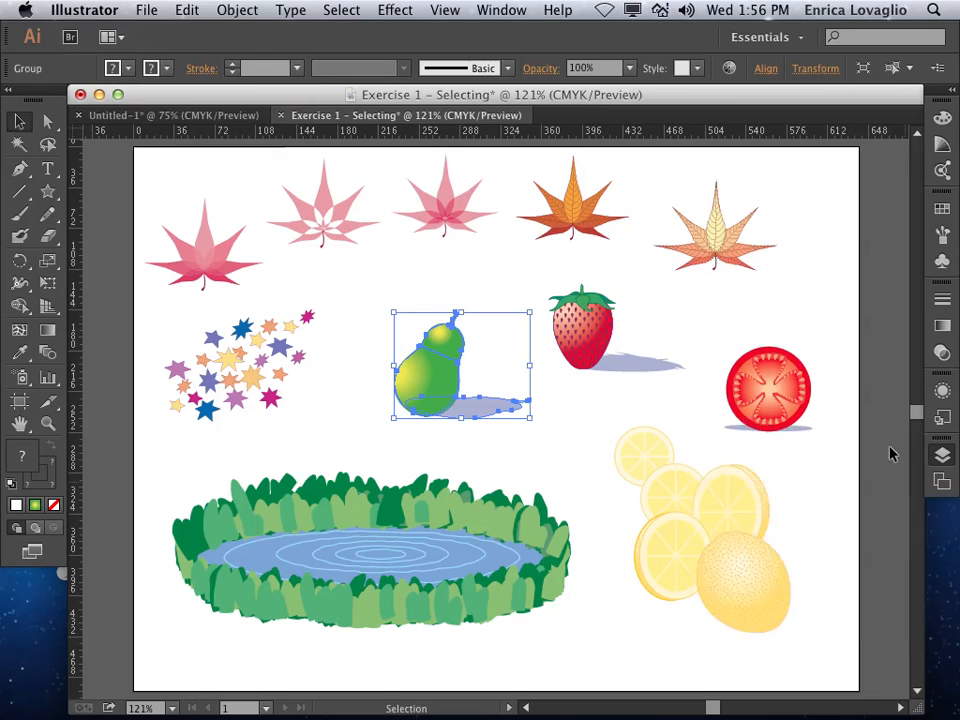
pyautogui.click(445, 289)
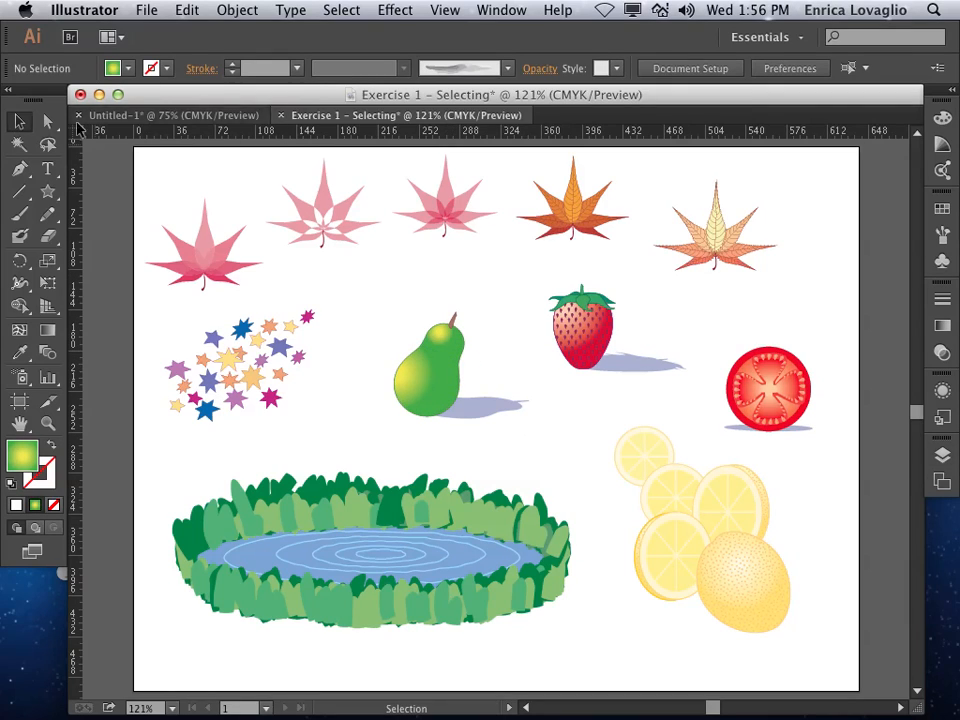
# Select the pear's lower piece and its shadow one at a time with Group Selection, and clear the selection.
pyautogui.moveTo(52, 127); pyautogui.dragTo(116, 148)
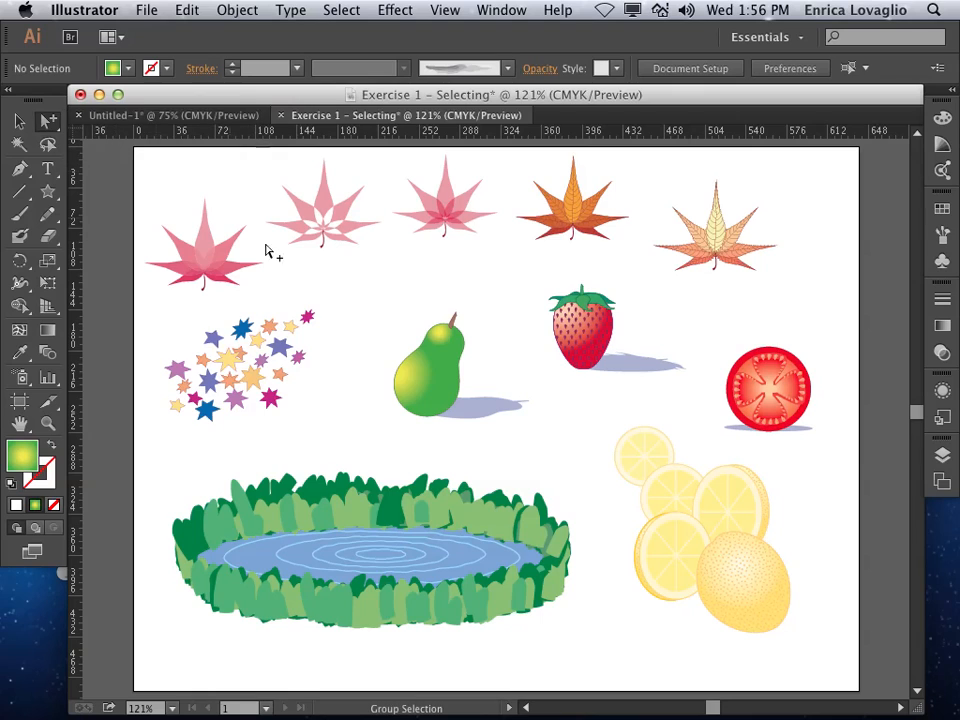
pyautogui.click(428, 390)
pyautogui.click(488, 408)
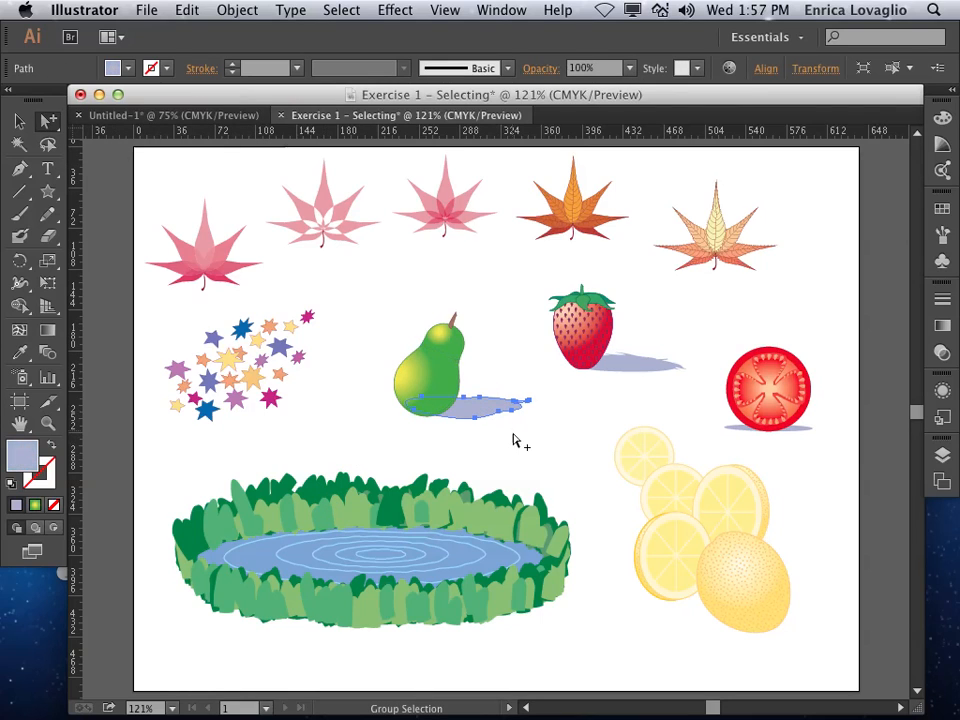
pyautogui.click(388, 313)
# Compare selecting the pear's lower piece with Direct Selection and its upper piece with Group Selection, and clear the selection.
pyautogui.moveTo(48, 121); pyautogui.dragTo(93, 123)
pyautogui.click(437, 403)
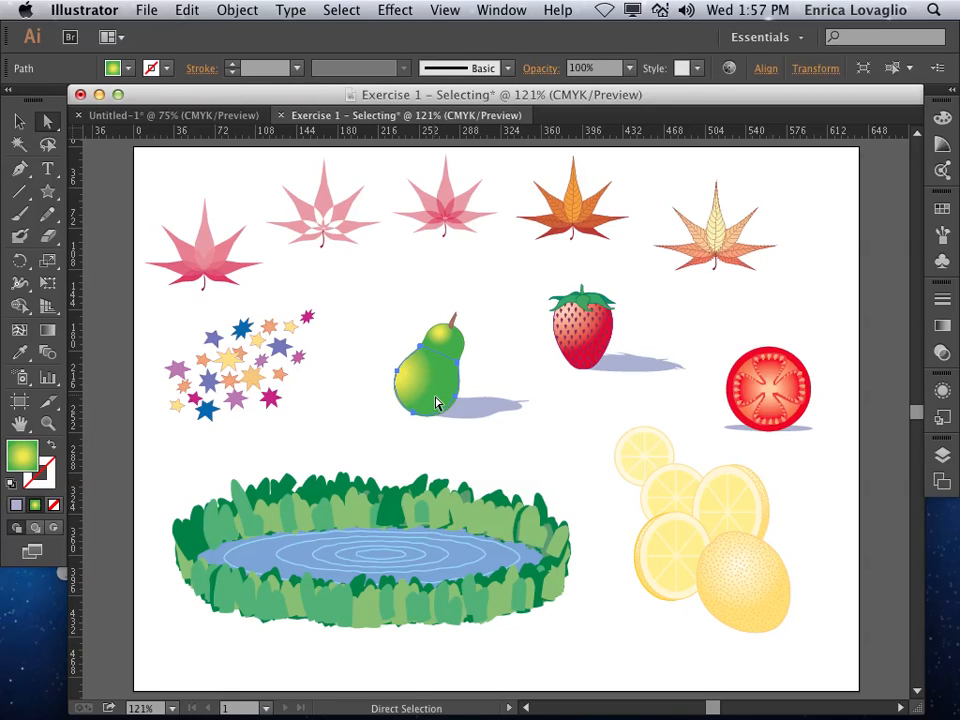
pyautogui.click(19, 122)
pyautogui.click(46, 123)
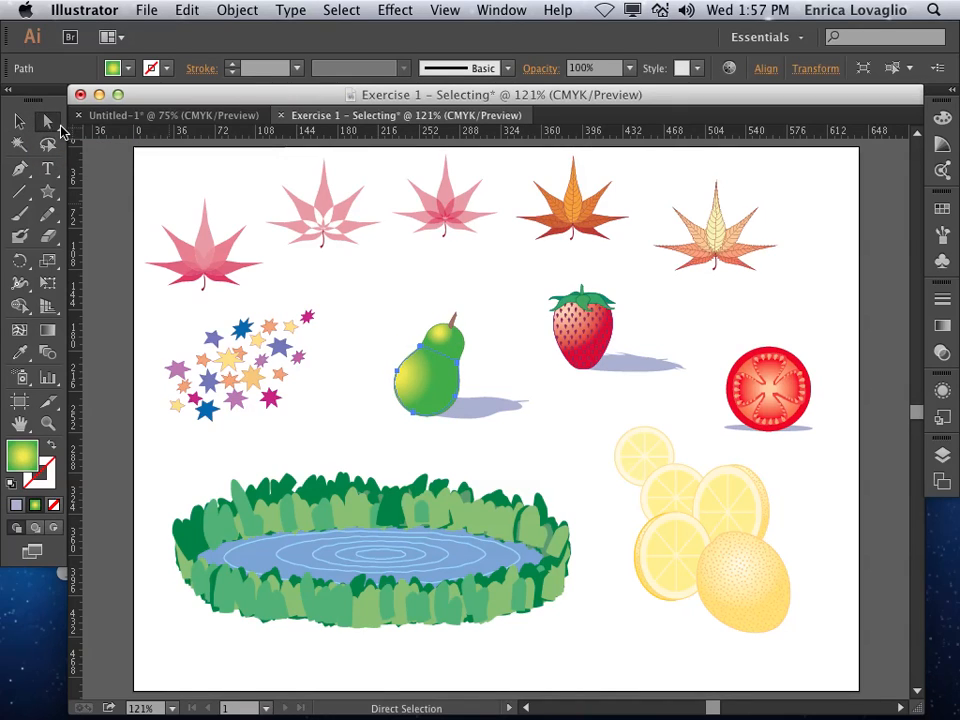
pyautogui.moveTo(46, 123); pyautogui.dragTo(113, 147)
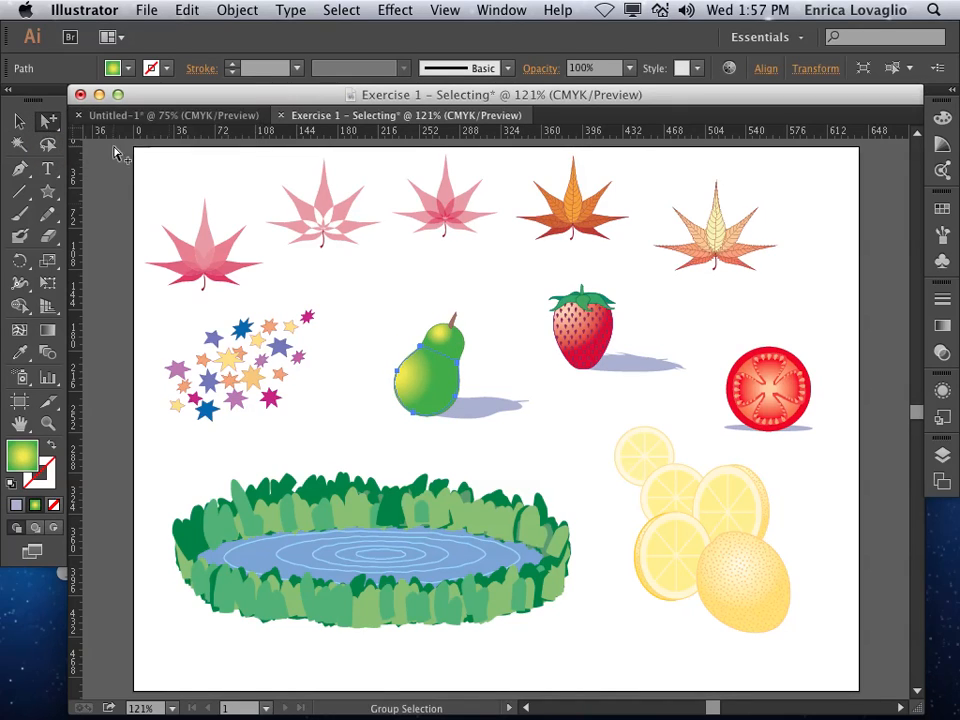
pyautogui.click(440, 335)
pyautogui.click(496, 345)
# Distort the pear's shadow with Direct Selection by pulling its lower anchor point downward, and shift the shadow below the fruit.
pyautogui.click(49, 122)
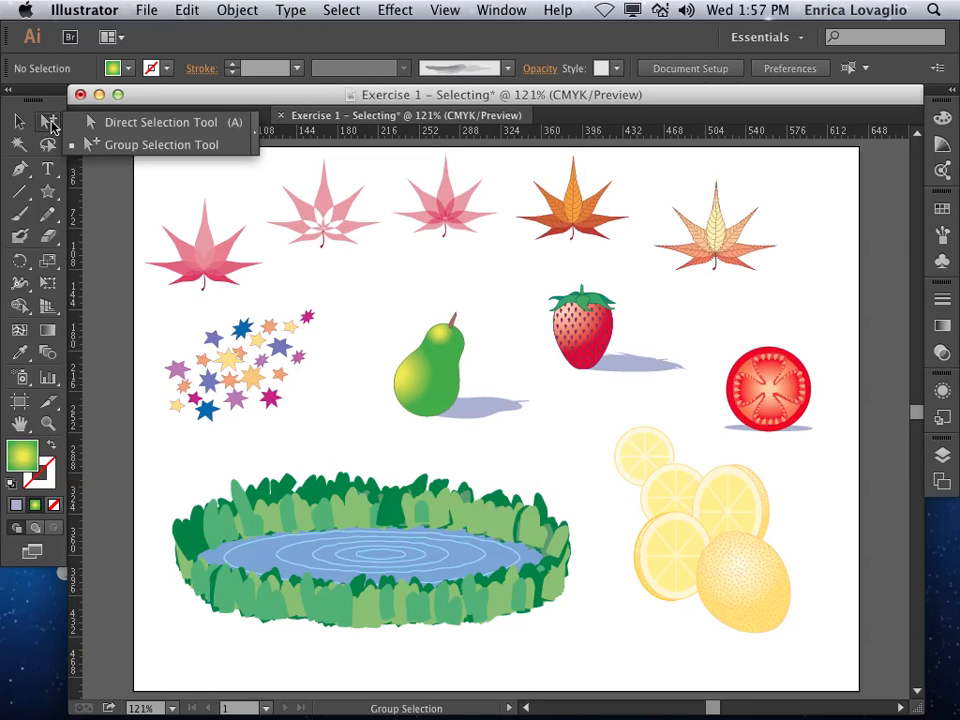
pyautogui.click(103, 122)
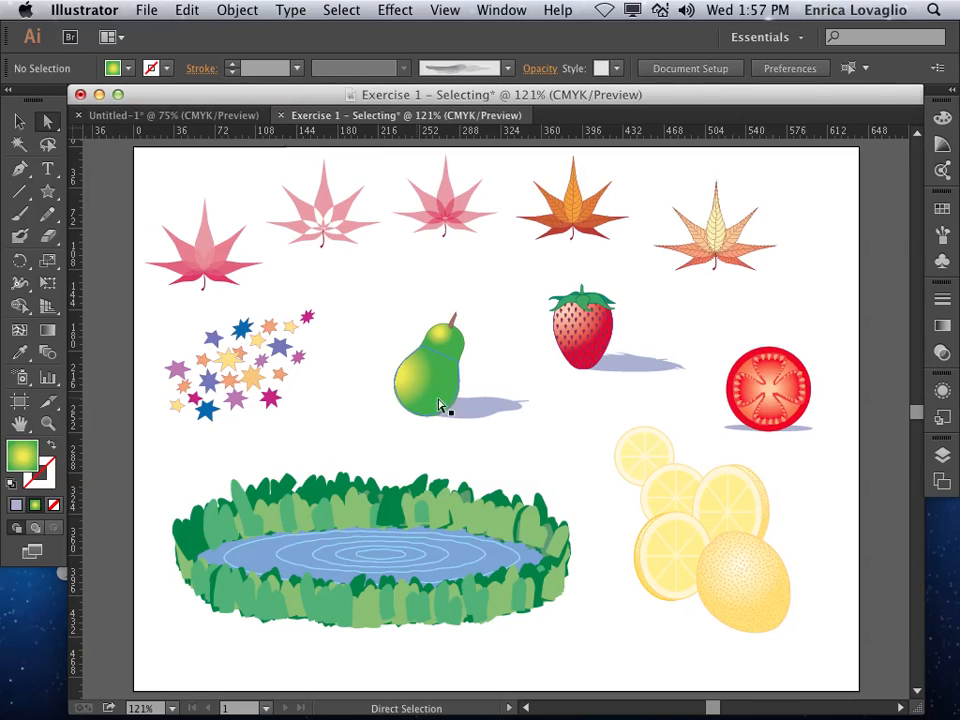
pyautogui.moveTo(476, 418); pyautogui.dragTo(478, 463)
pyautogui.click(489, 392)
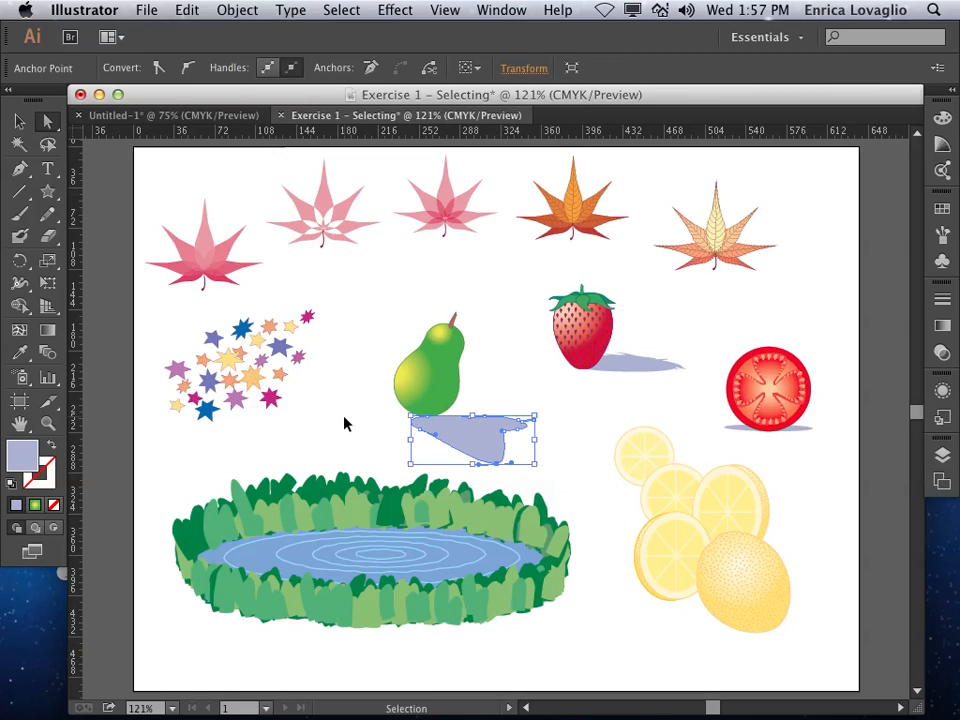
# Undo the distortion and shift of the pear's shadow, and clear the selection.
pyautogui.press('super+z')
pyautogui.press('super+z')
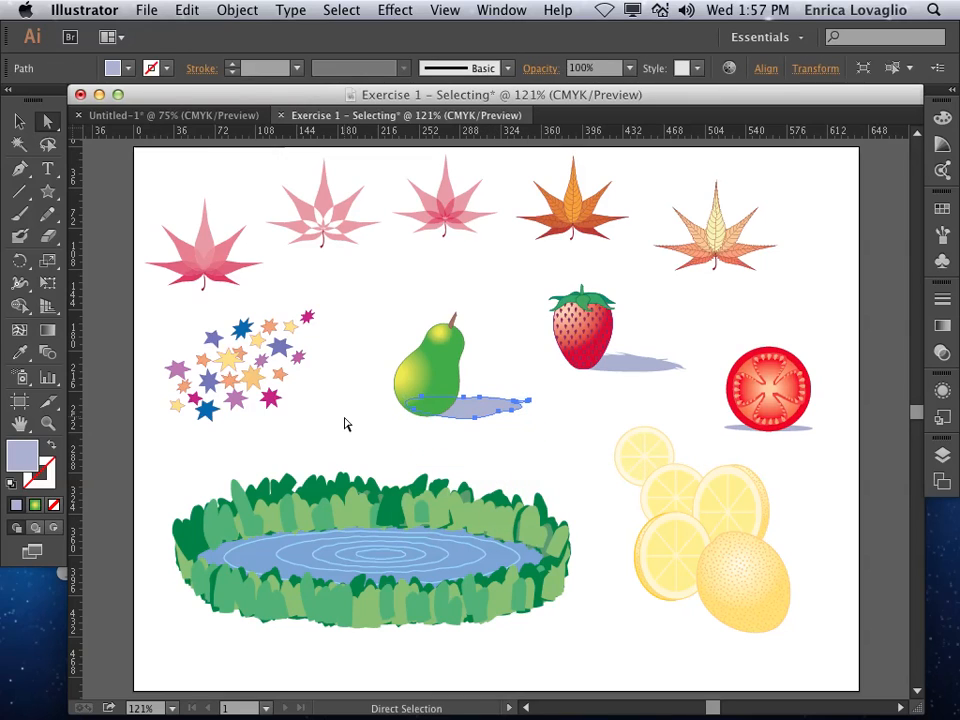
pyautogui.click(414, 333)
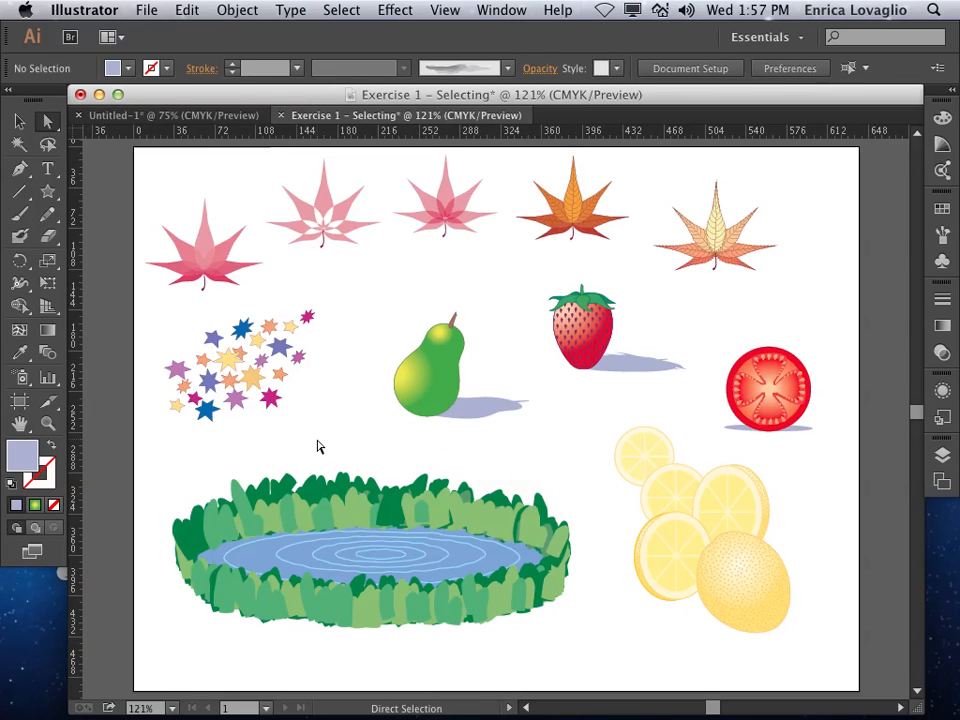
# Add a layer named "pear" and move the whole pear group from Layer 1 onto it.
pyautogui.click(18, 123)
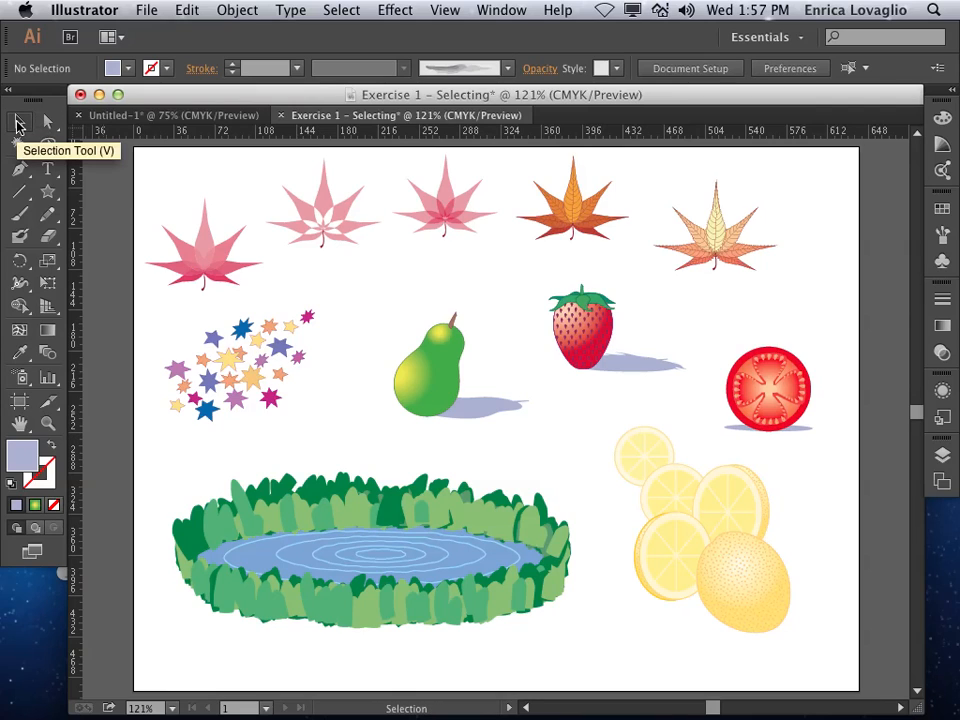
pyautogui.click(942, 455)
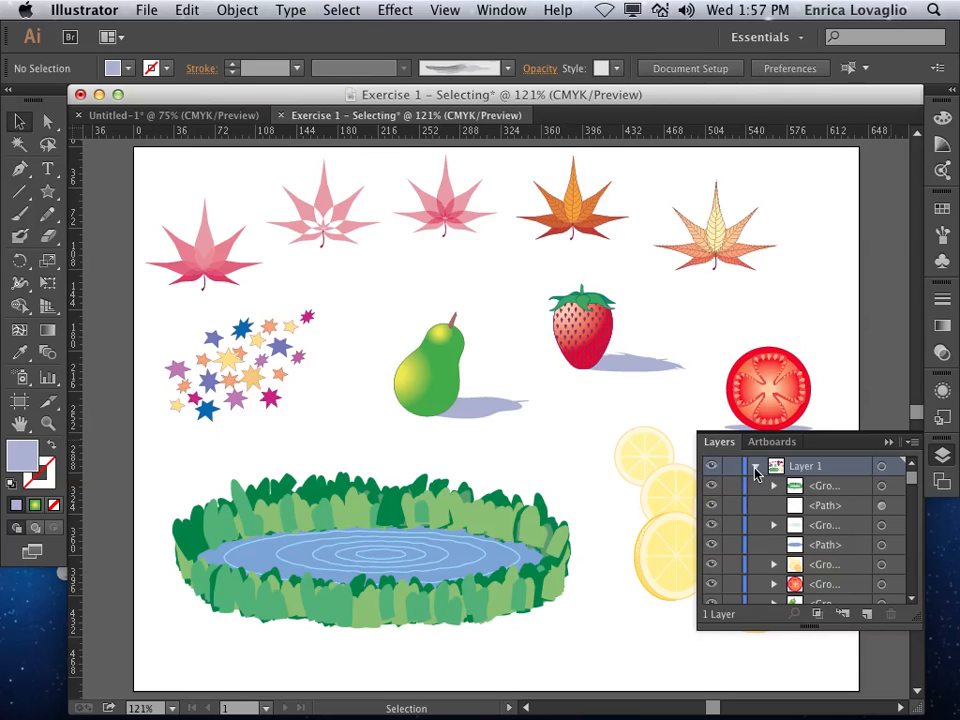
pyautogui.click(755, 466)
pyautogui.click(866, 613)
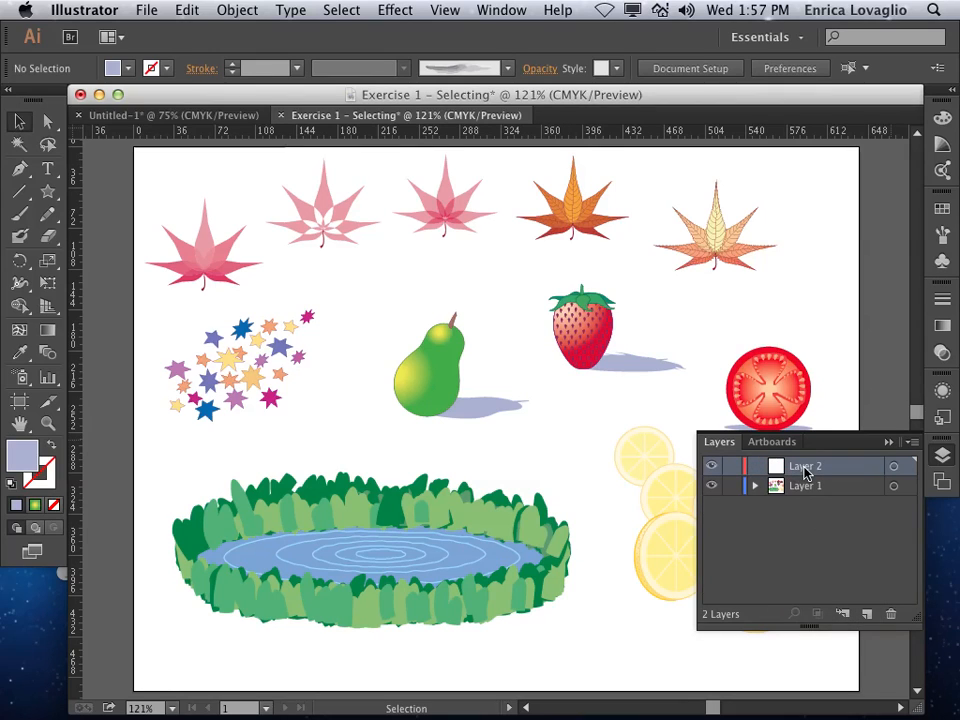
pyautogui.doubleClick(806, 466)
pyautogui.write('pear')
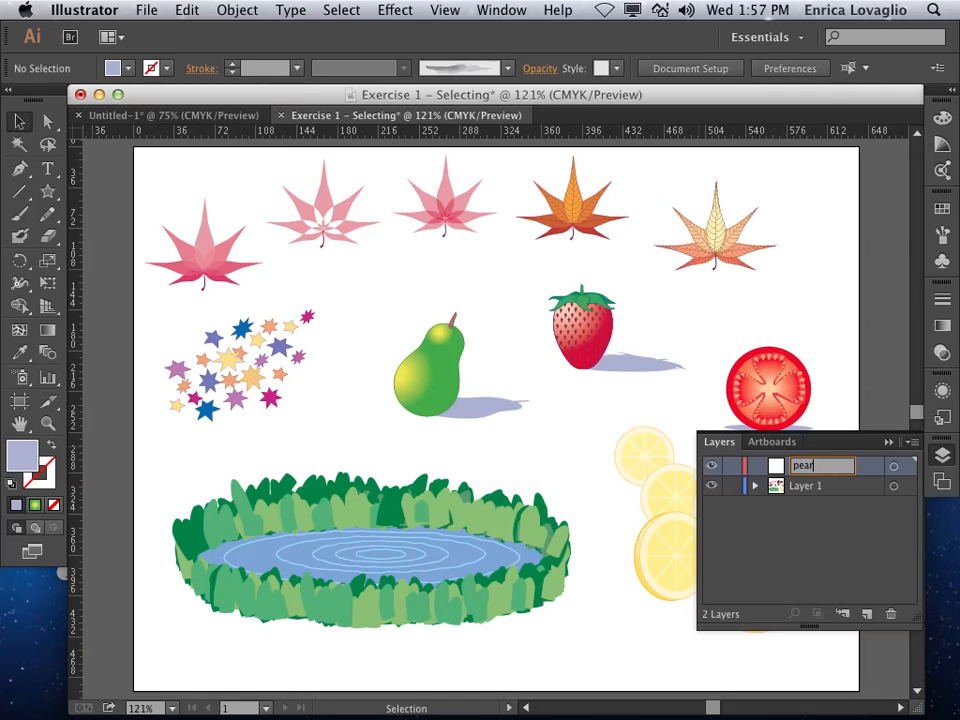
pyautogui.press('Return')
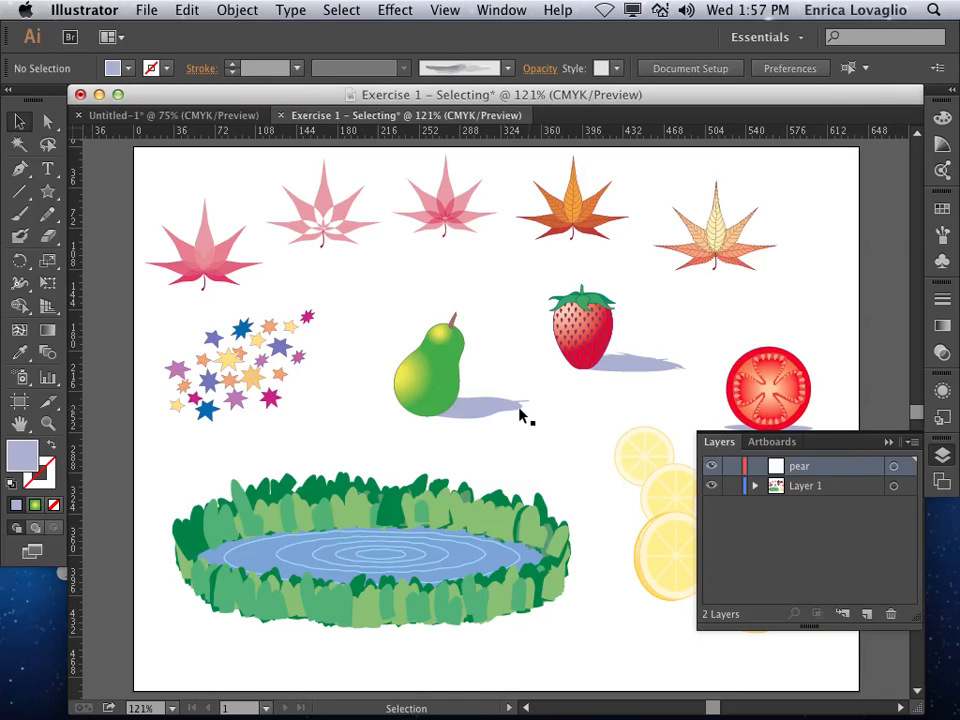
pyautogui.click(436, 372)
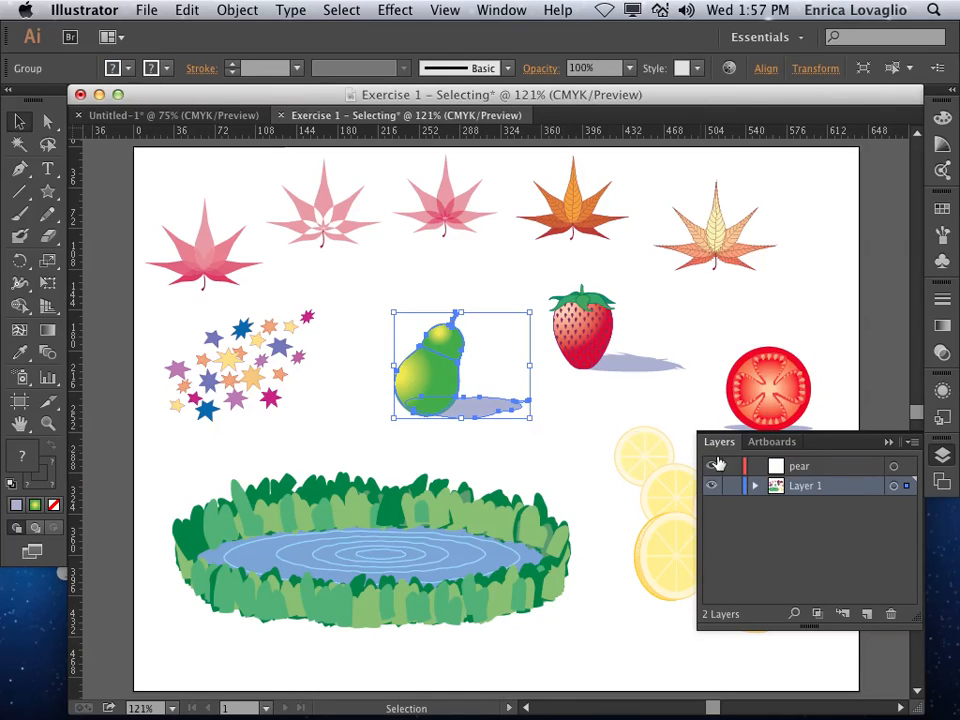
pyautogui.moveTo(907, 487); pyautogui.dragTo(907, 466)
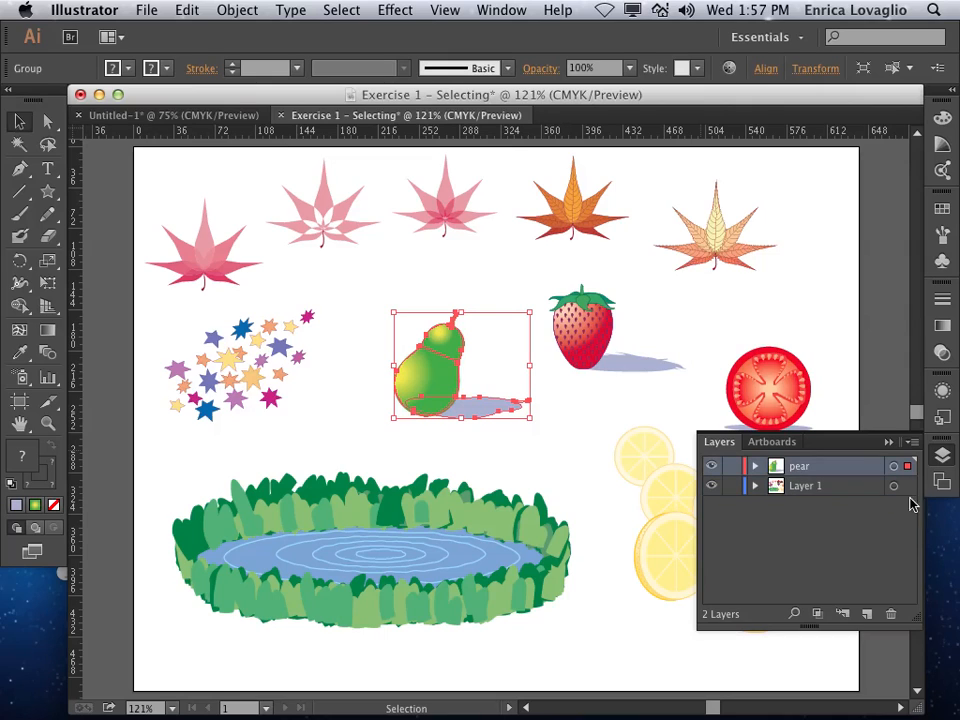
# Add a new layer above the pear layer and name it "pond".
pyautogui.click(867, 614)
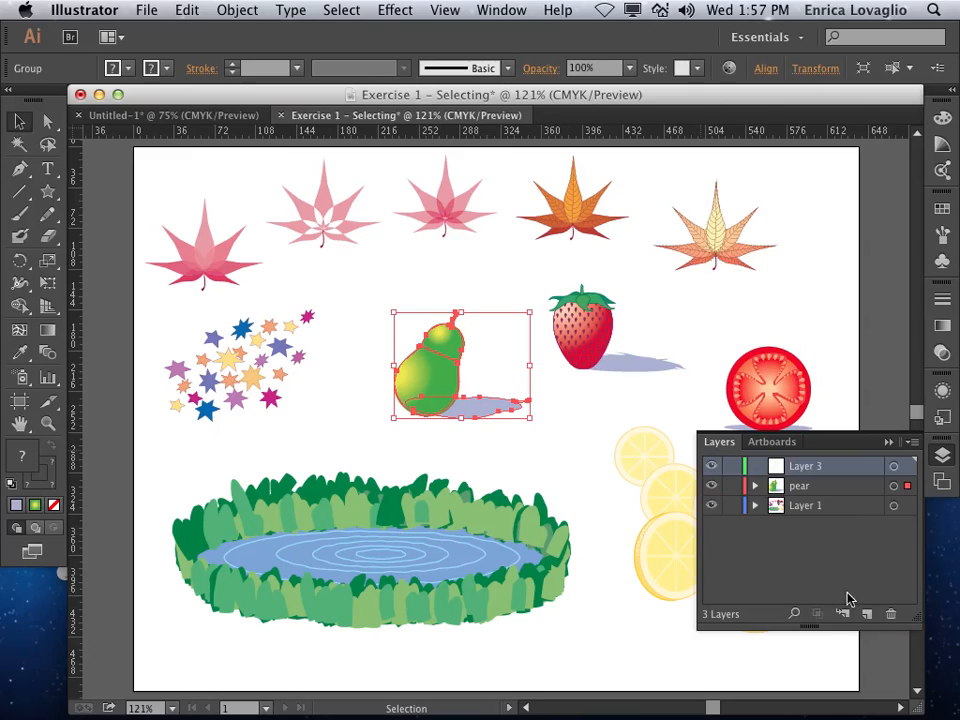
pyautogui.doubleClick(815, 472)
pyautogui.write('pond')
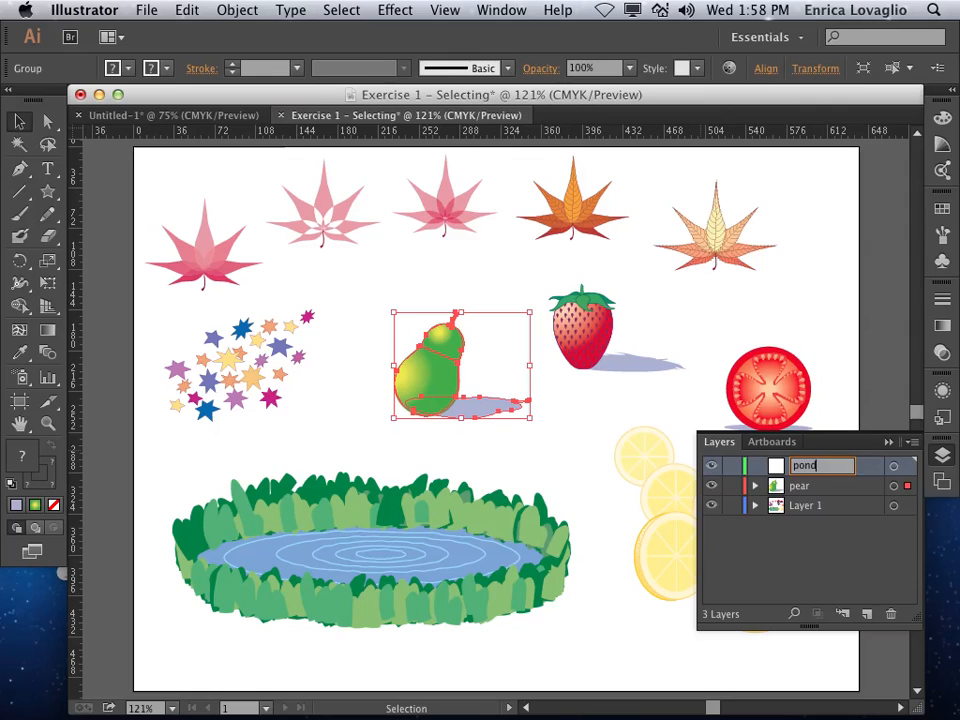
pyautogui.press('Return')
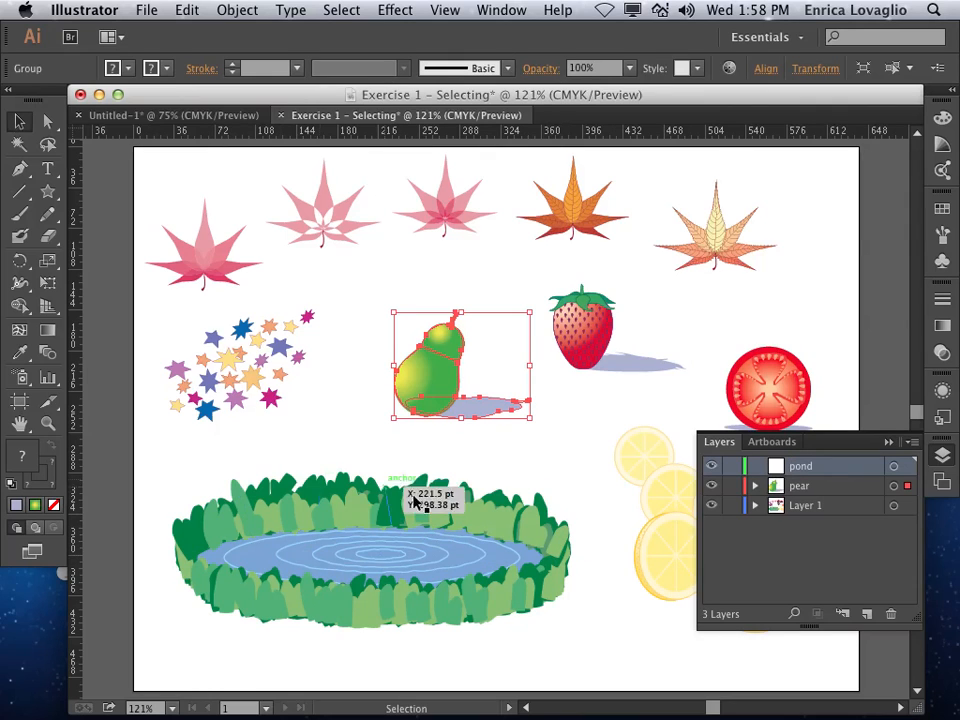
# Compare selecting only the pond's grass group with enclosing the grass, water and ripples in one selection marquee.
pyautogui.click(335, 516)
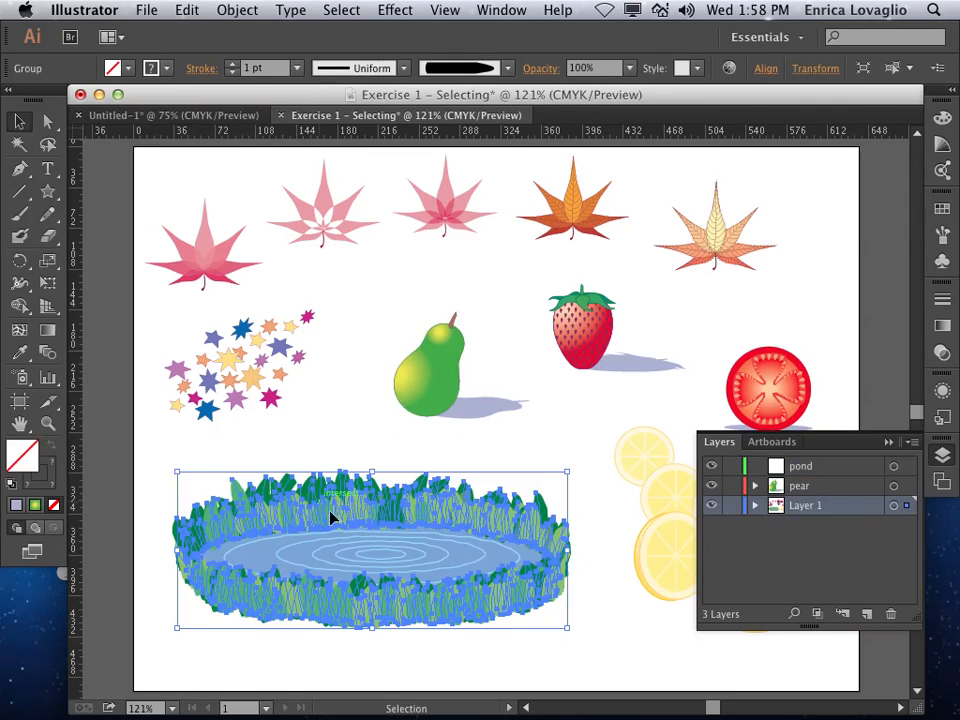
pyautogui.click(609, 636)
pyautogui.moveTo(155, 450); pyautogui.dragTo(587, 657)
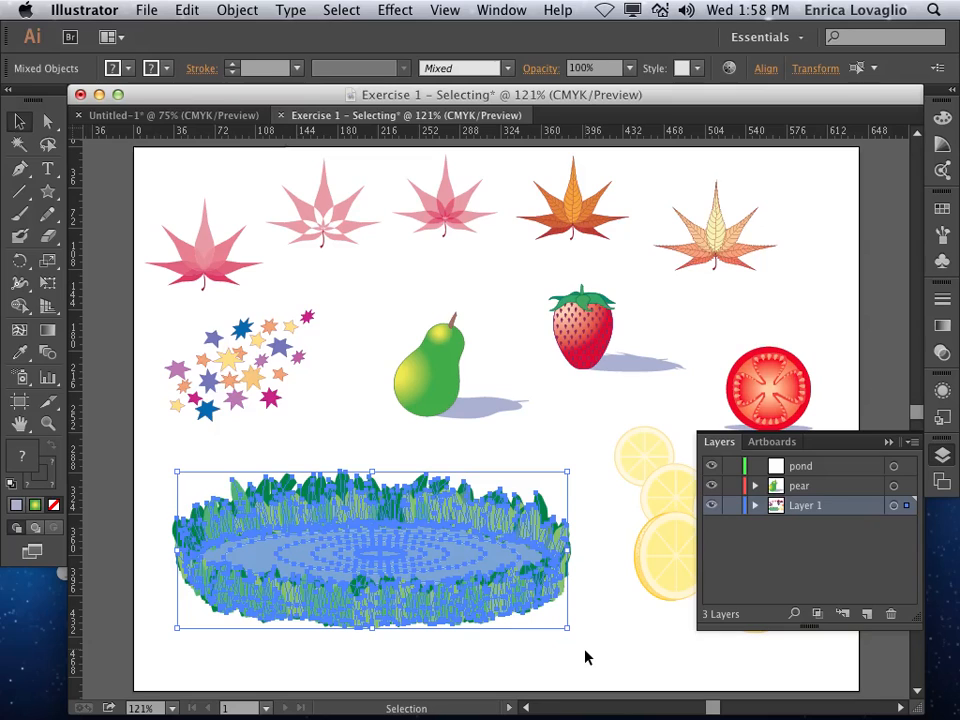
pyautogui.click(521, 439)
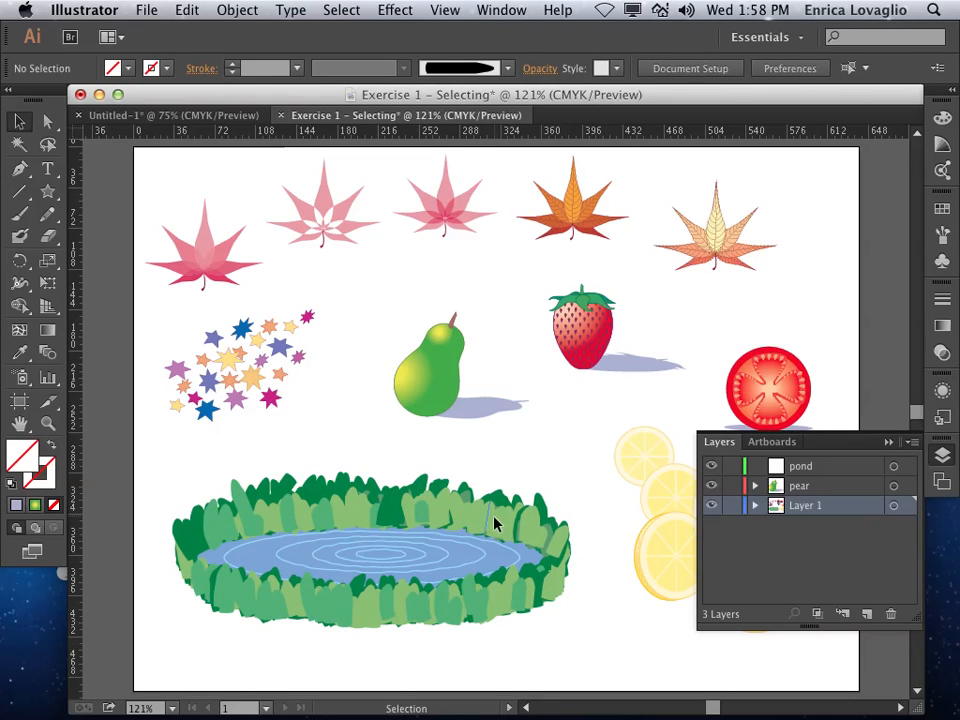
pyautogui.click(494, 520)
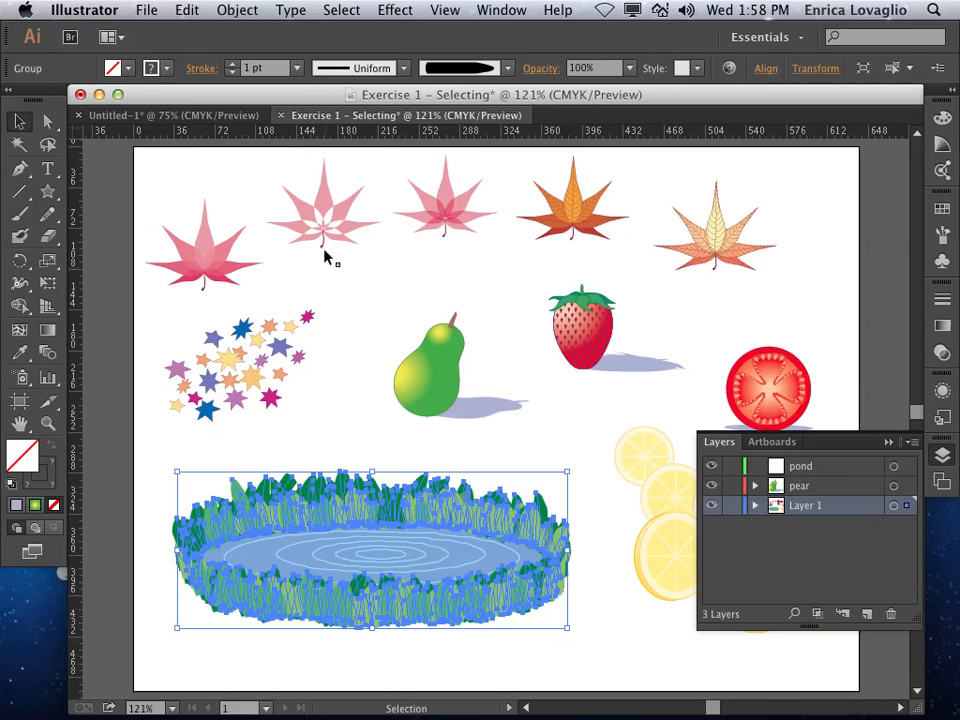
# Select all parts of the pond together, move them from Layer 1 to the pond layer, and clear the selection.
pyautogui.moveTo(153, 456); pyautogui.dragTo(611, 660)
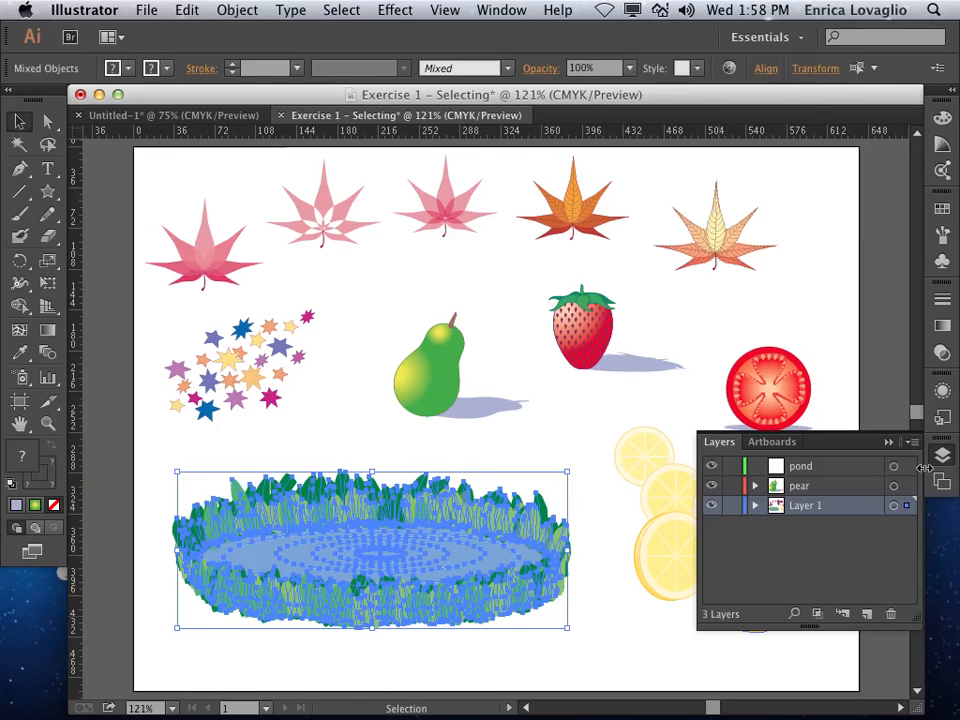
pyautogui.moveTo(907, 507); pyautogui.dragTo(907, 466)
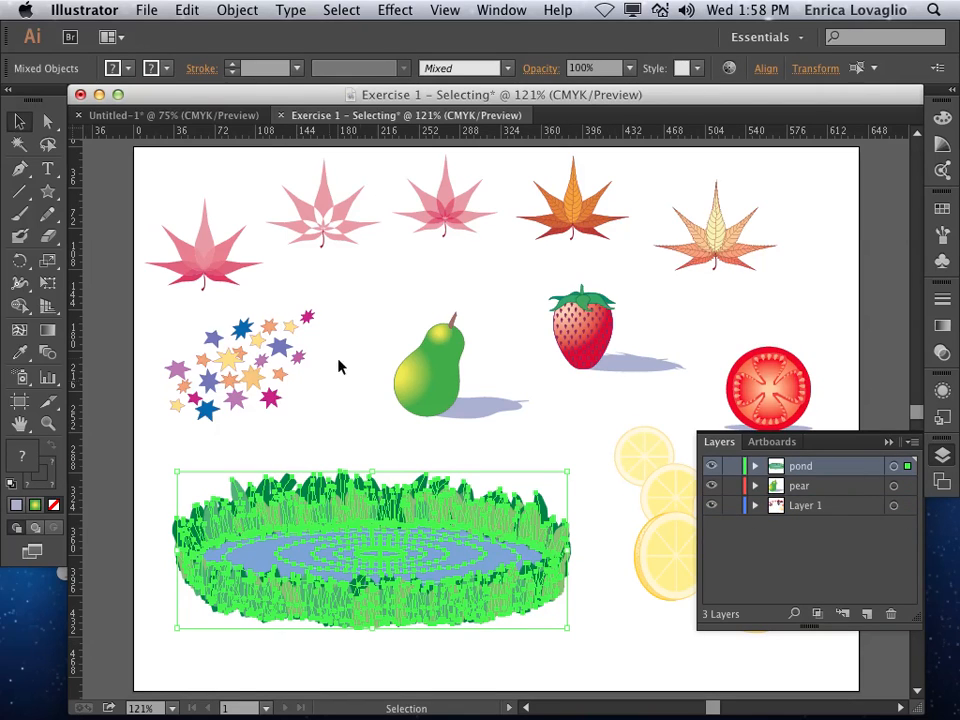
pyautogui.click(618, 531)
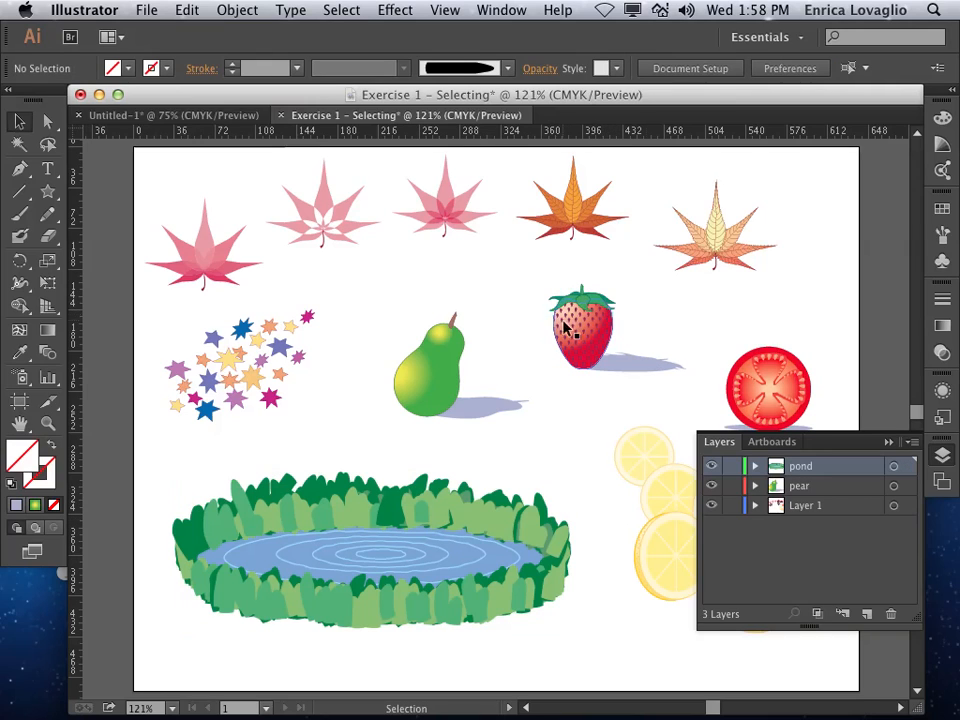
# Add a layer named "strawberry", move the whole strawberry group from Layer 1 onto it, and clear the selection.
pyautogui.click(866, 614)
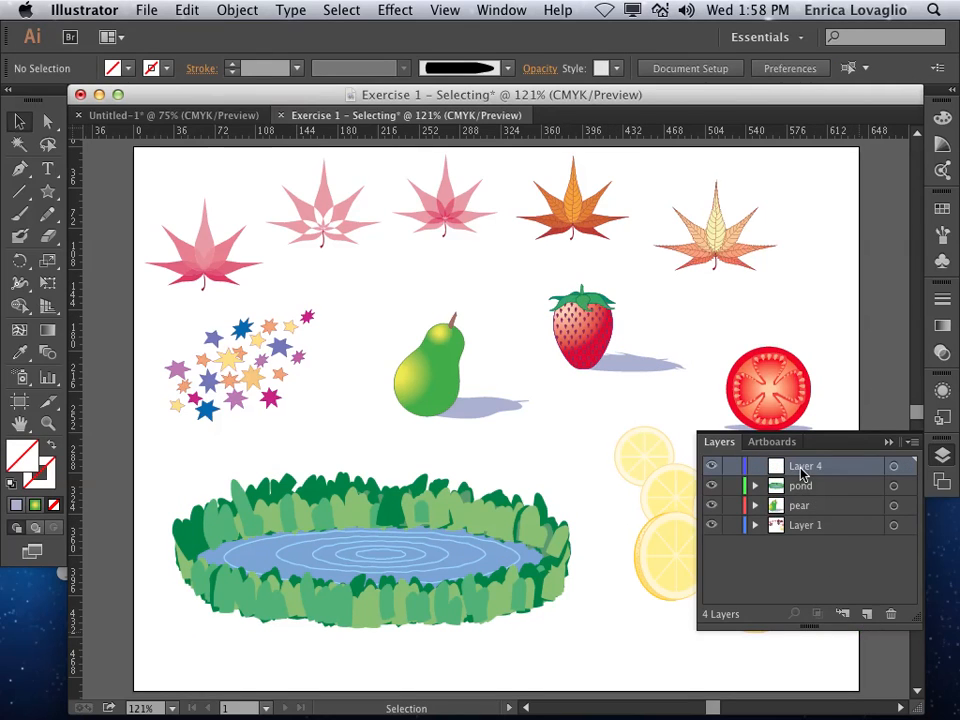
pyautogui.doubleClick(805, 466)
pyautogui.write('st')
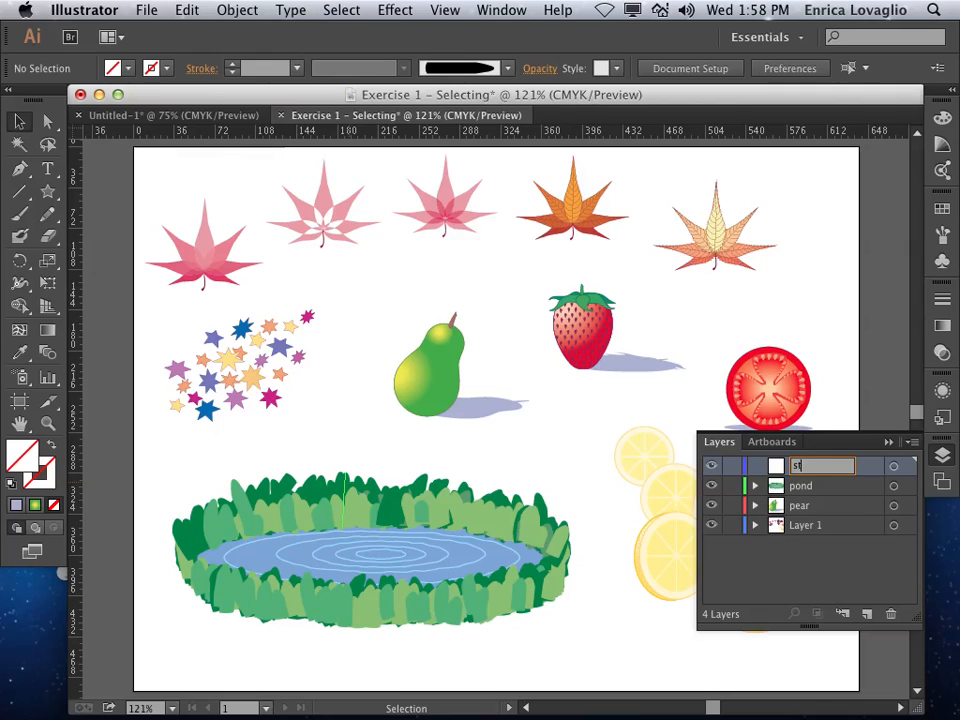
pyautogui.write('rawberry')
pyautogui.press('Return')
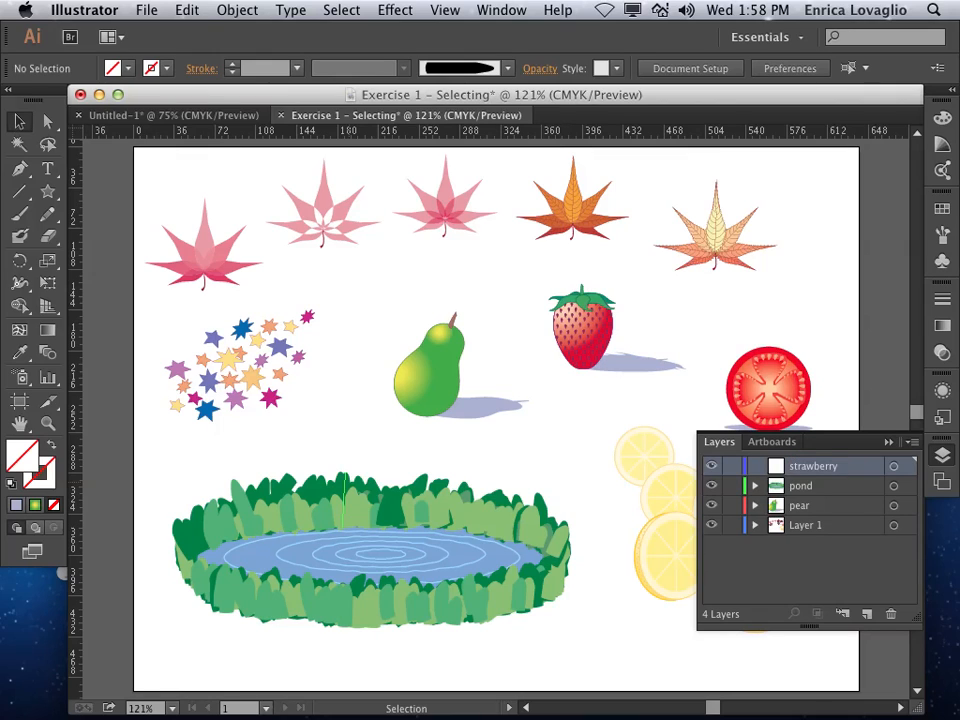
pyautogui.click(600, 330)
pyautogui.moveTo(906, 524); pyautogui.dragTo(904, 466)
pyautogui.click(580, 472)
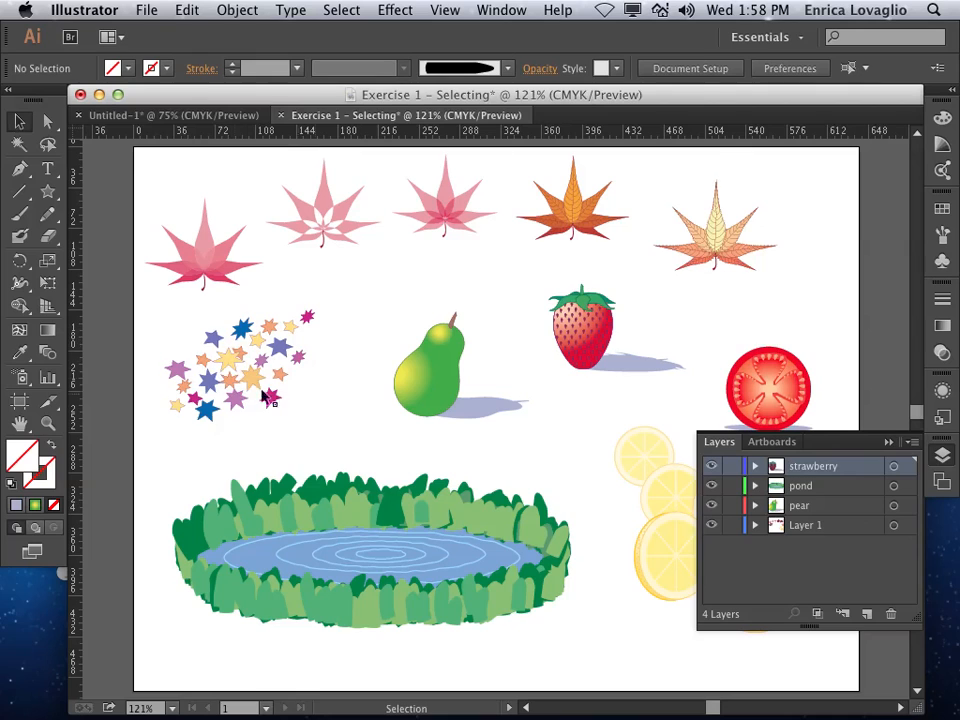
# Compare enclosing the whole cluster of stars in a selection marquee with selecting a single lobe of the pink leaf.
pyautogui.moveTo(143, 313); pyautogui.dragTo(355, 440)
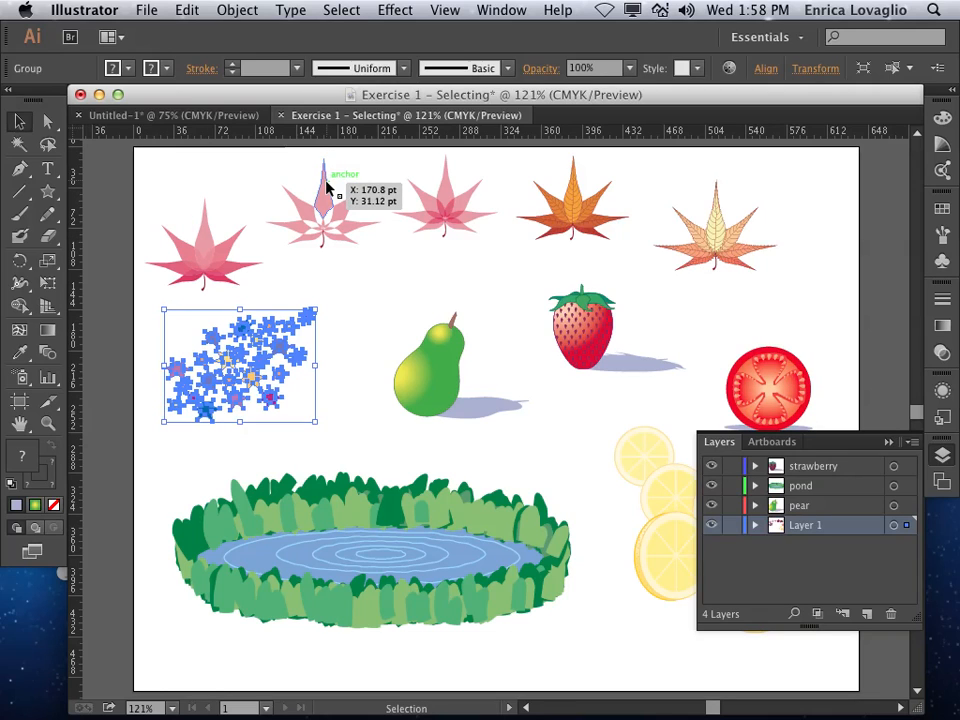
pyautogui.click(204, 250)
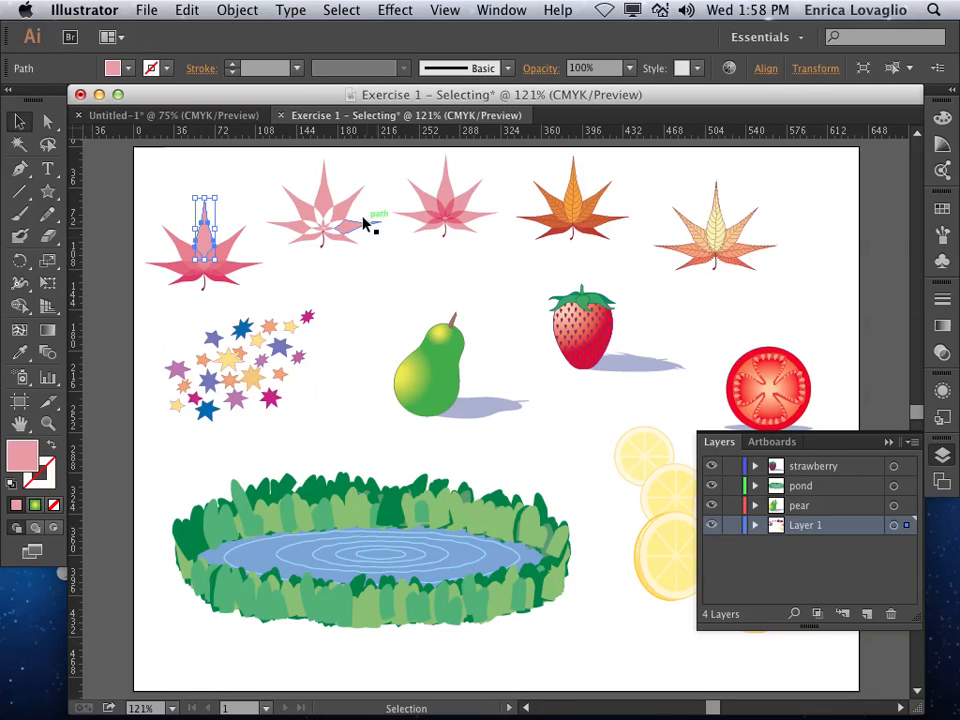
pyautogui.click(726, 302)
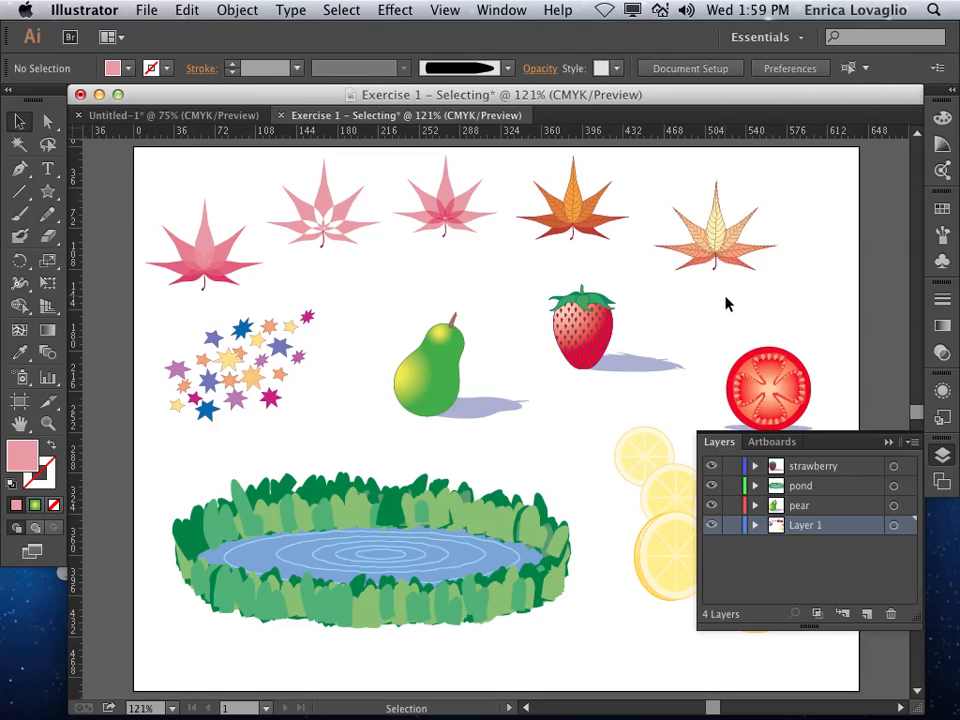
pyautogui.click(491, 518)
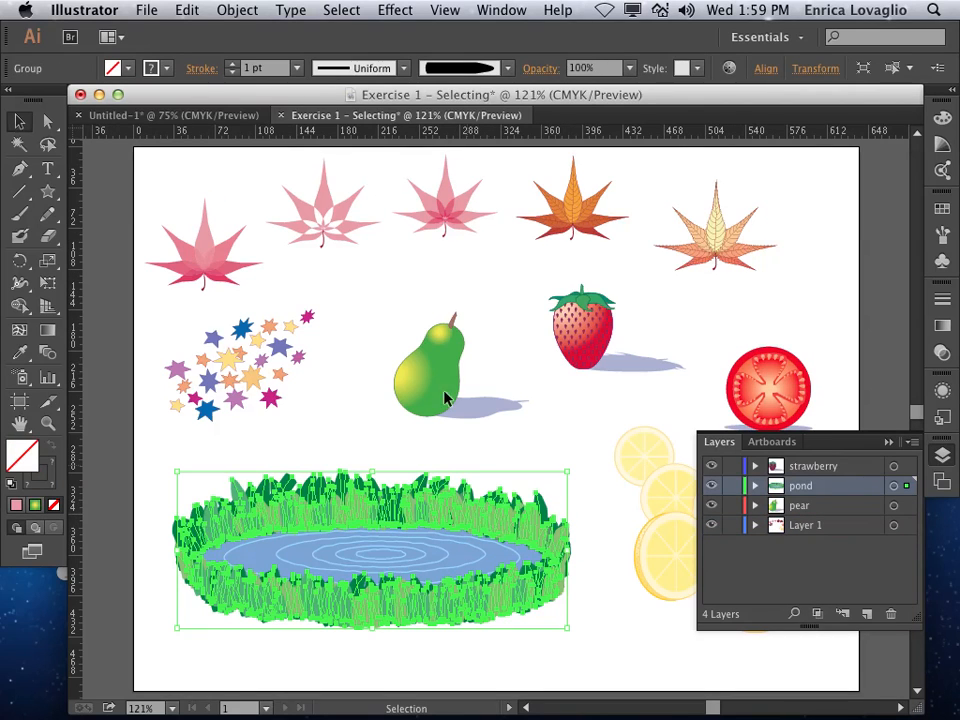
pyautogui.click(509, 70)
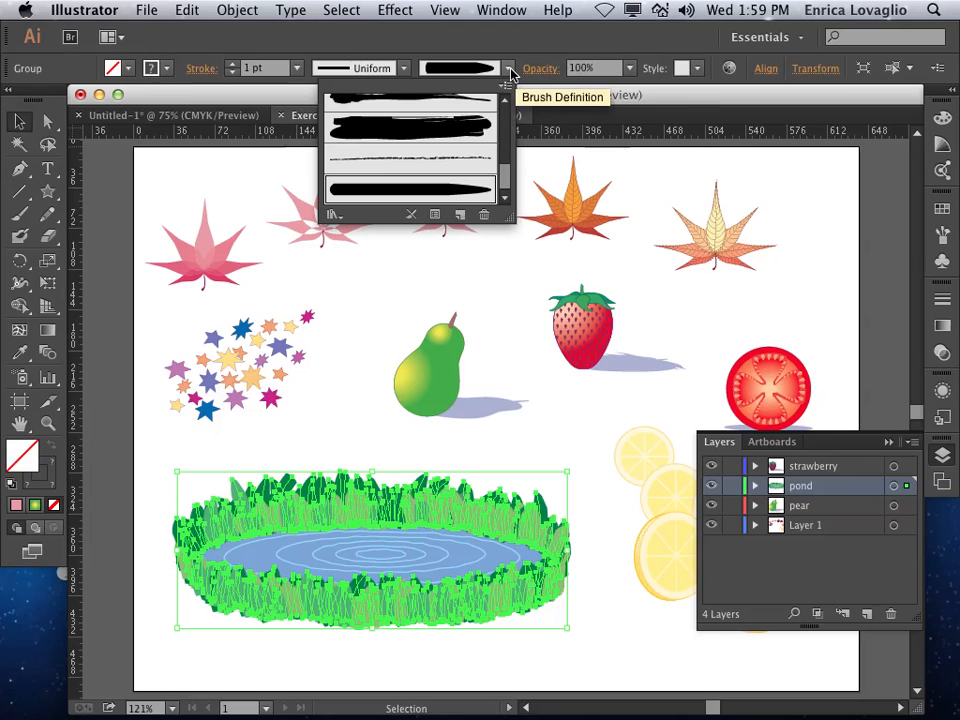
pyautogui.click(662, 191)
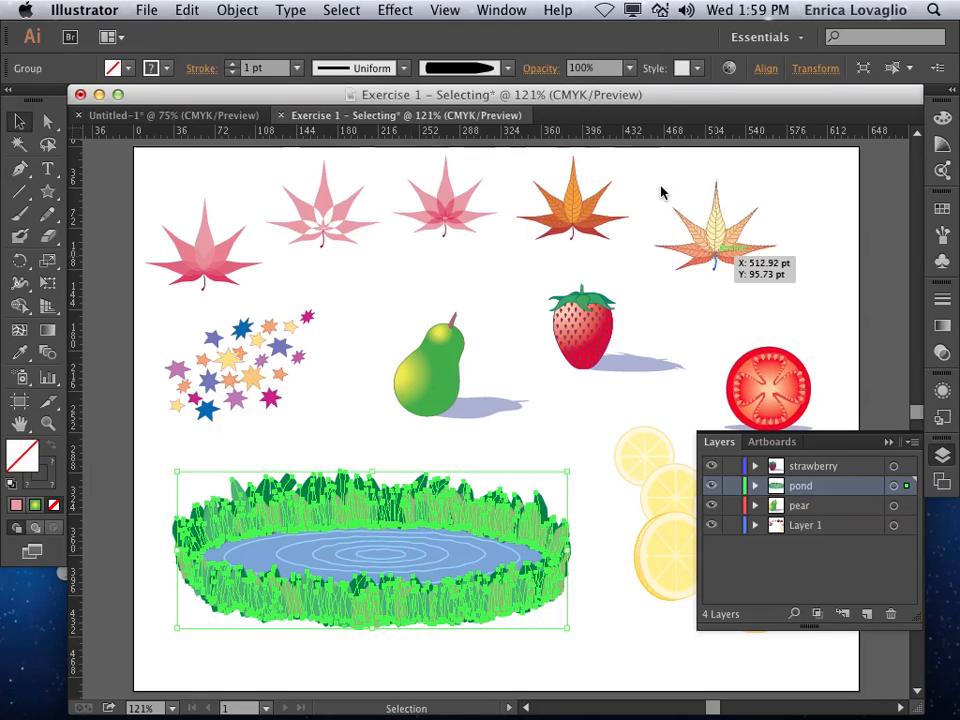
pyautogui.click(336, 441)
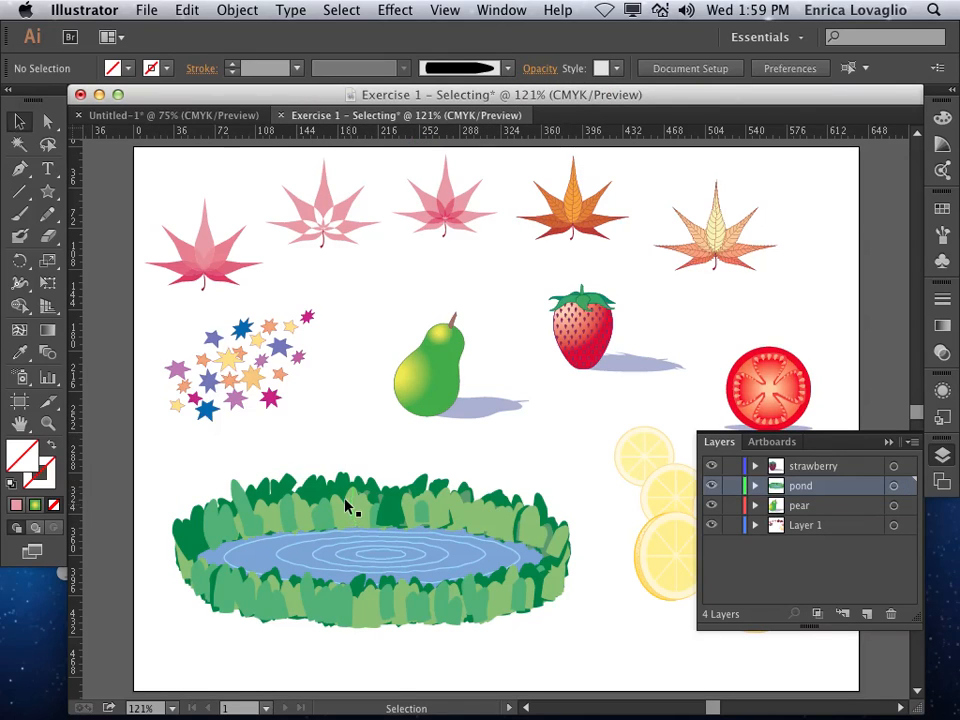
# Change the brush definition of the pond's grass group to the thin, rough charcoal-like stroke and clear the selection.
pyautogui.click(396, 516)
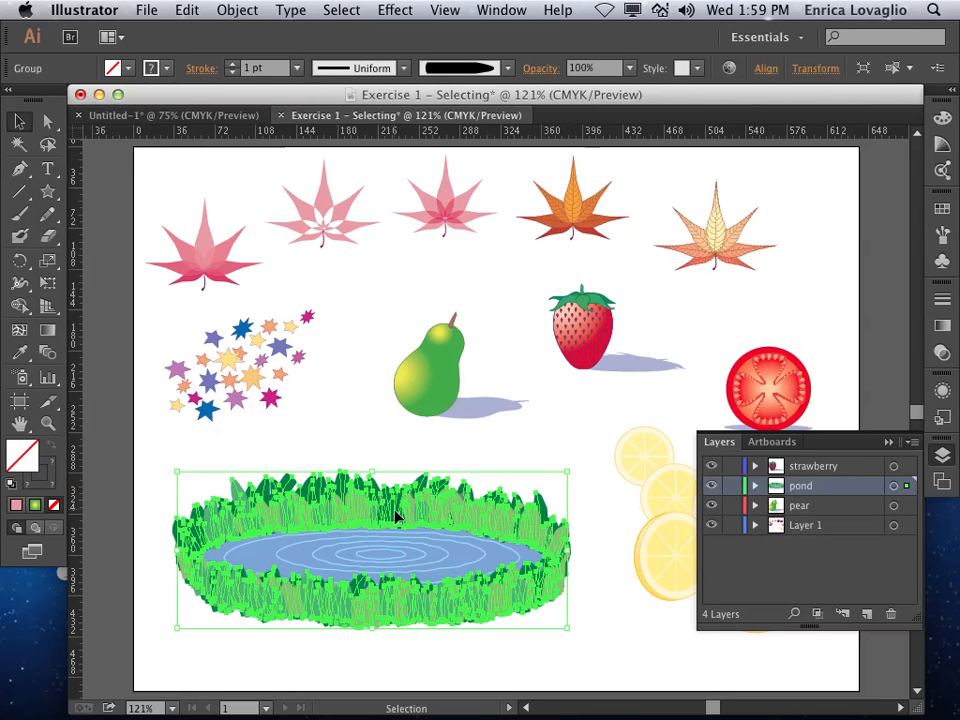
pyautogui.click(508, 68)
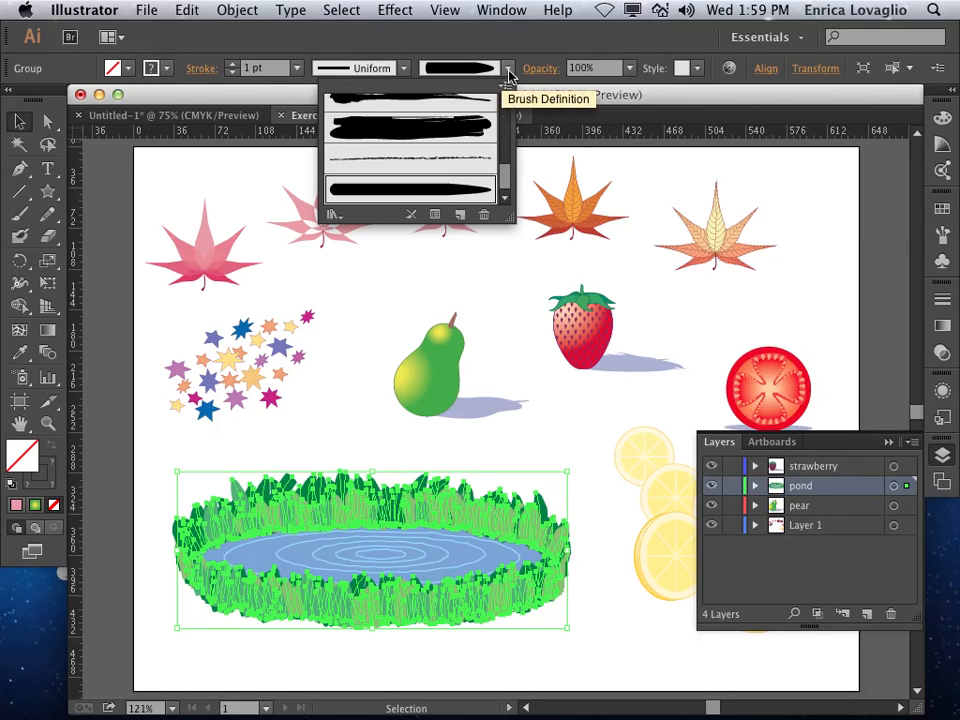
pyautogui.click(470, 162)
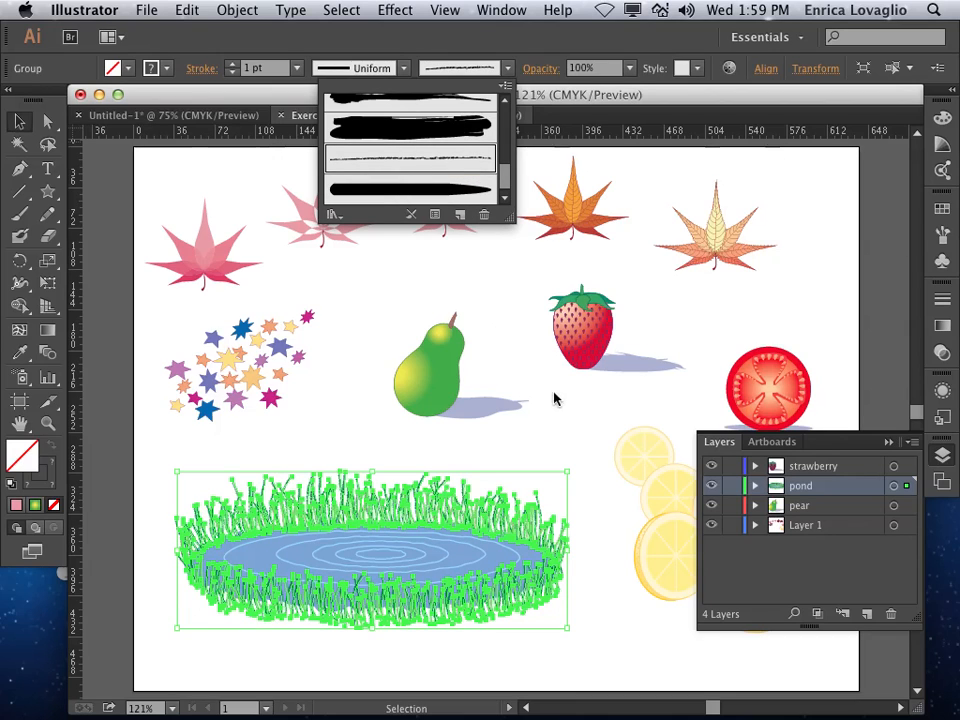
pyautogui.click(586, 440)
pyautogui.click(591, 581)
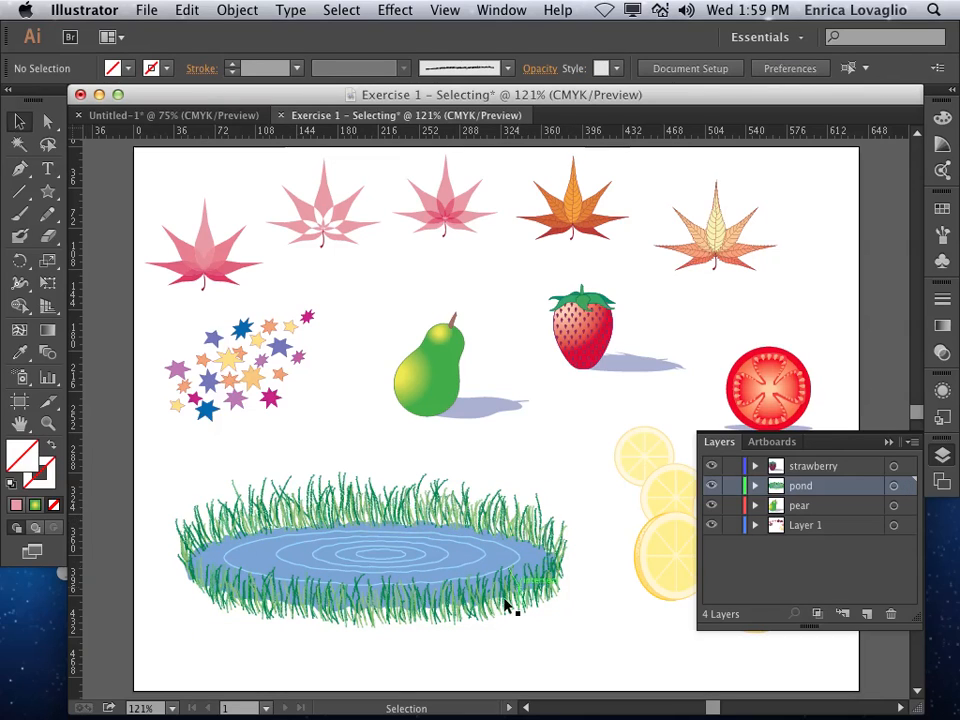
# Try the soft grey watercolour-like brush on the pond's grass group, undo that brush change, and clear the selection.
pyautogui.click(369, 503)
pyautogui.click(508, 68)
pyautogui.moveTo(507, 105)
pyautogui.mouseDown()
pyautogui.moveTo(512, 183)
pyautogui.moveTo(508, 128)
pyautogui.mouseUp()
pyautogui.click(445, 145)
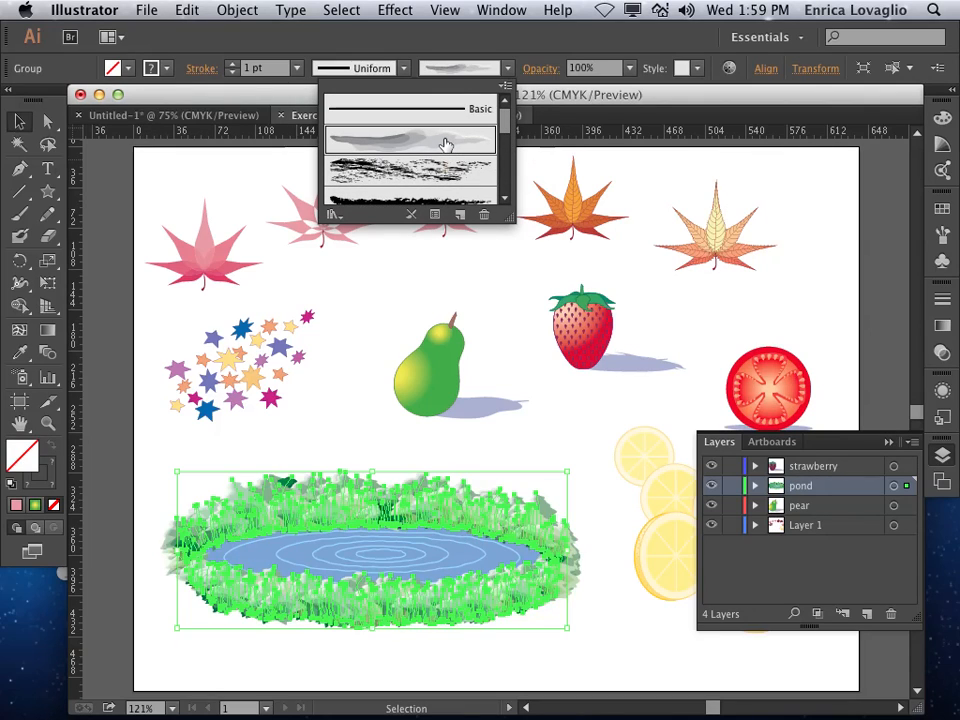
pyautogui.click(544, 422)
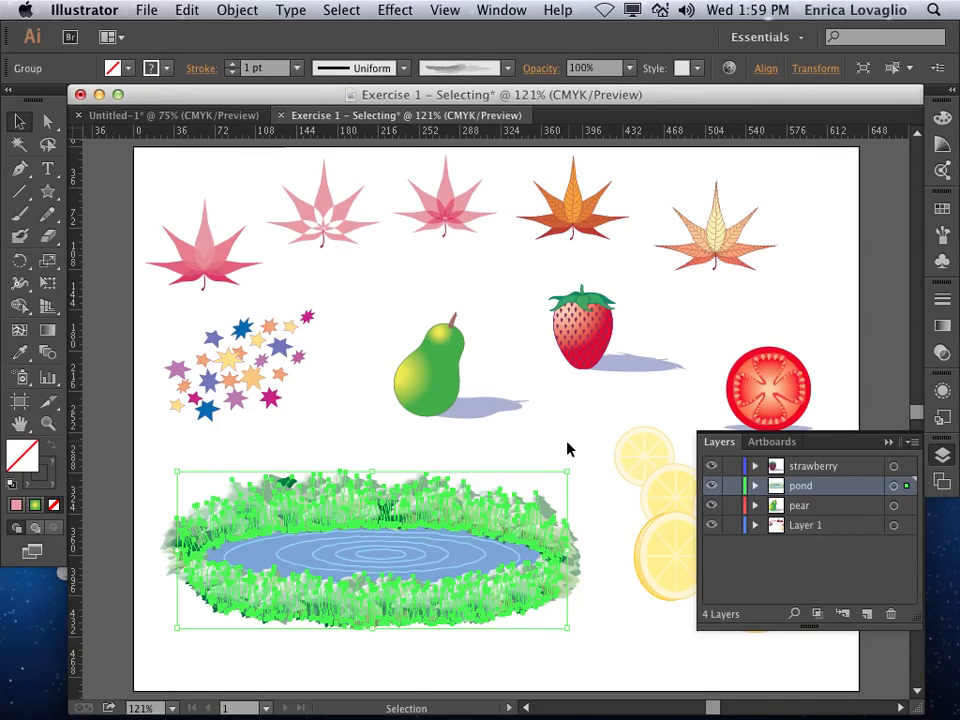
pyautogui.click(567, 448)
pyautogui.press('a')
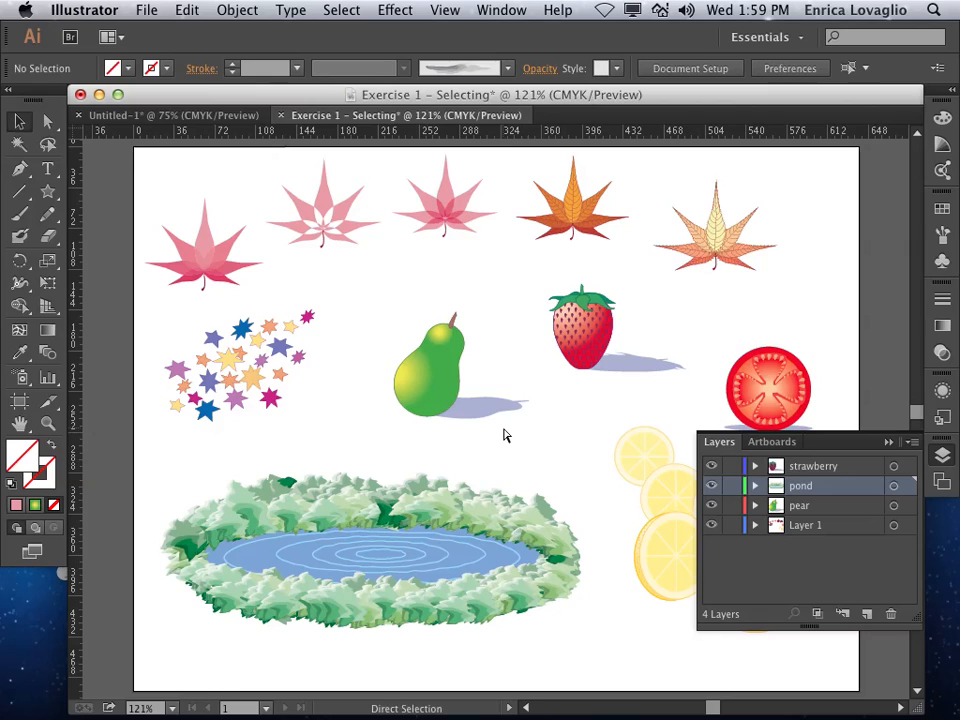
pyautogui.press('super+z')
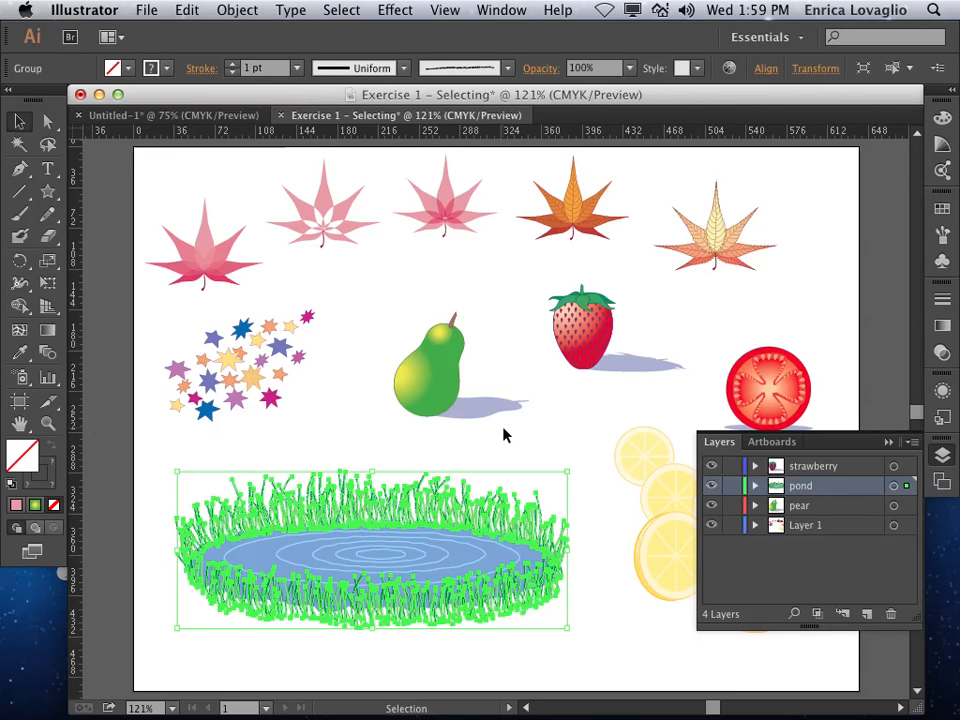
pyautogui.click(563, 454)
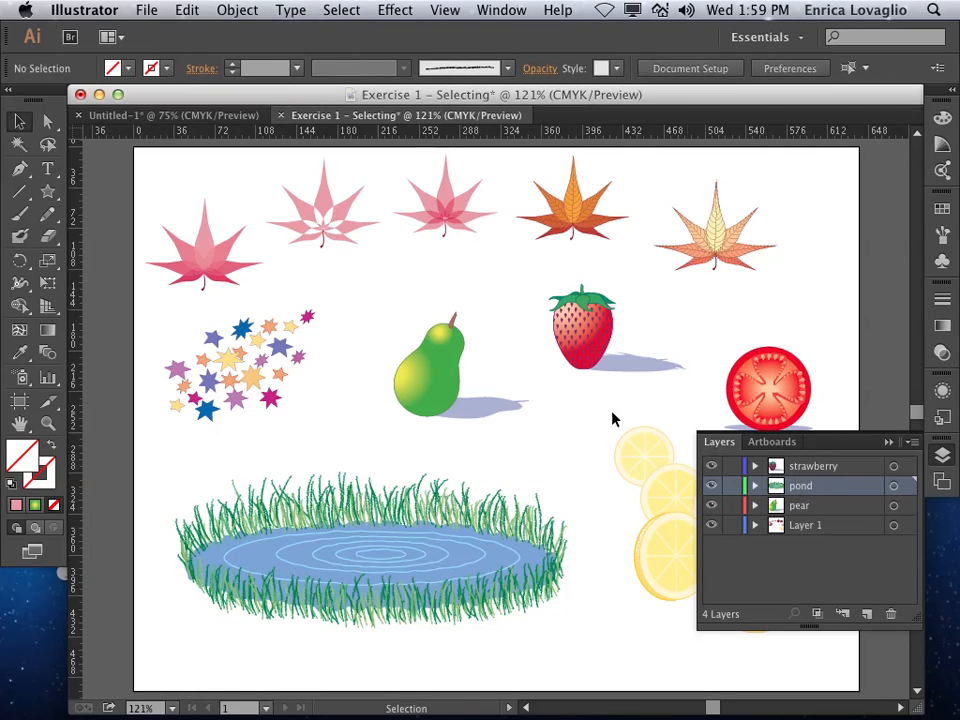
pyautogui.moveTo(785, 712)
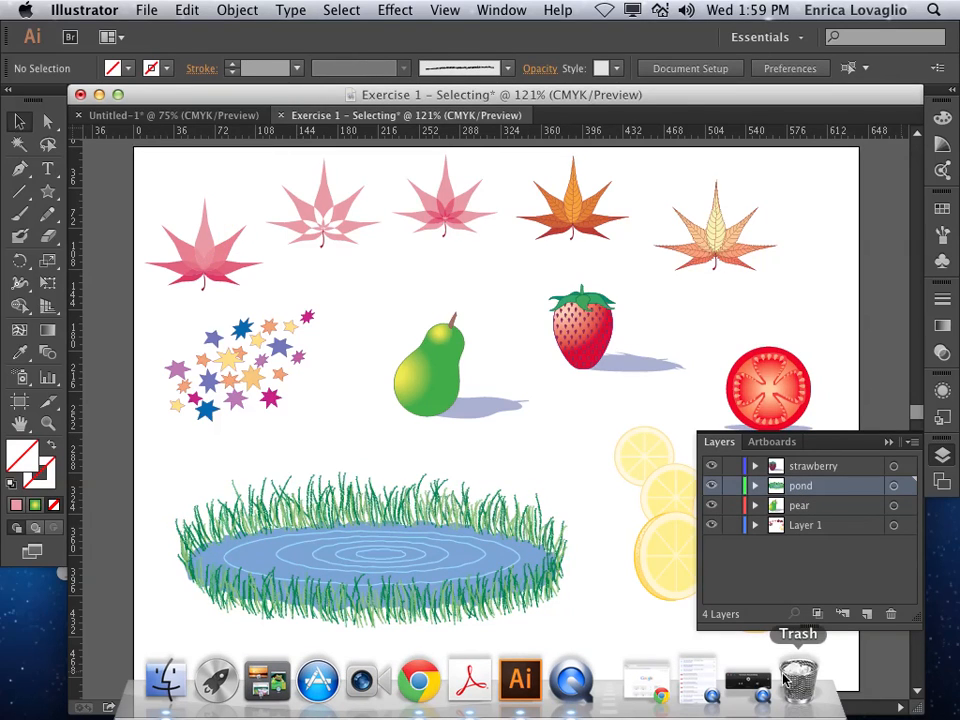